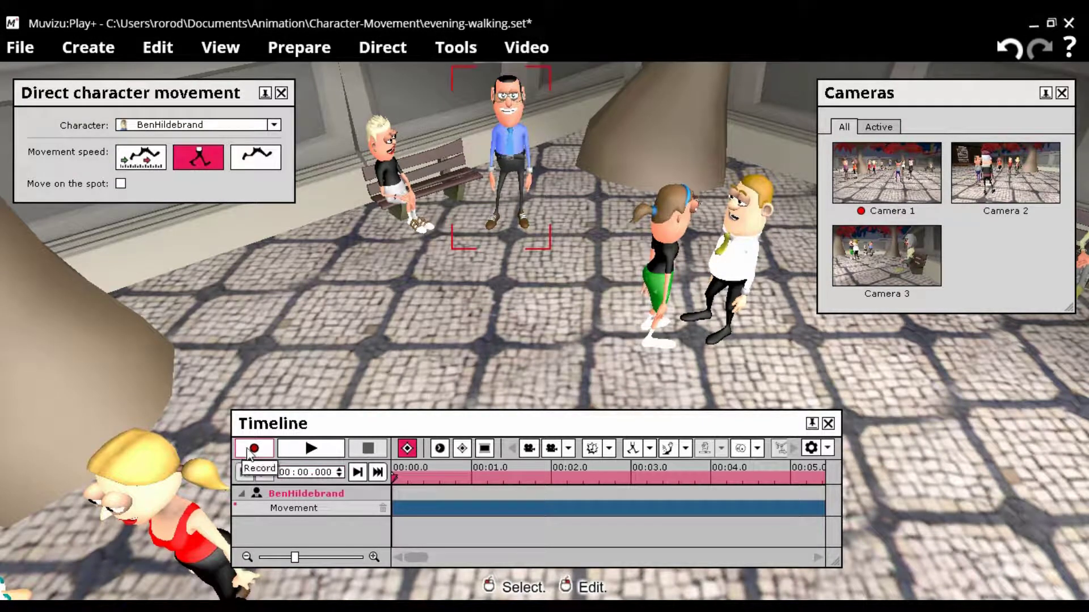
Step: Record the blue-shirted character walking forward from the bench at walking speed, starting at 00:00.000
left_click(254, 448)
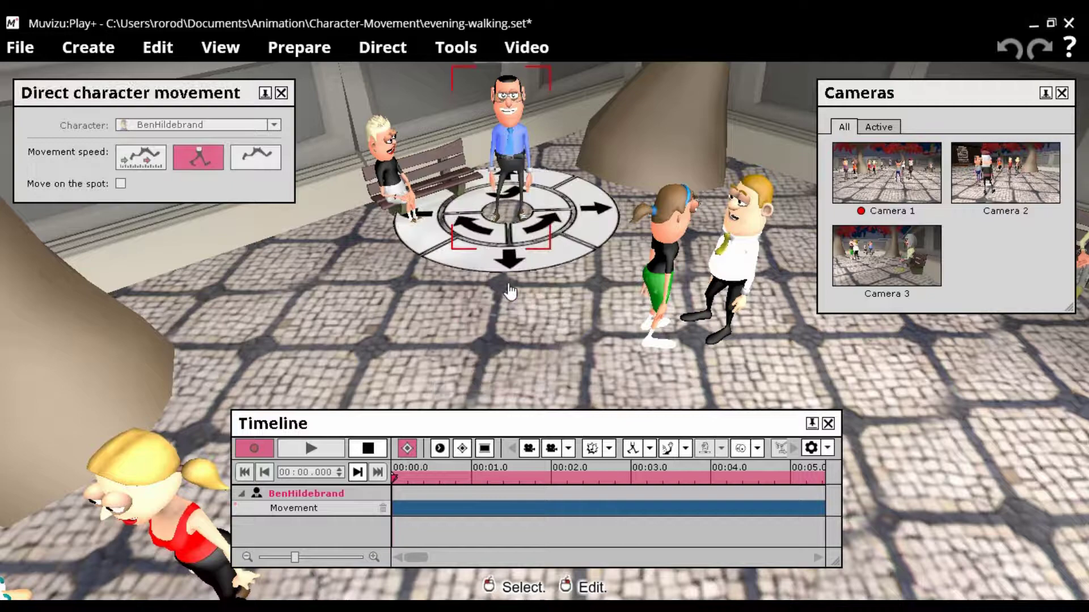
mouse_move(511, 264)
left_mouse_down()
mouse_move(513, 357)
mouse_move(554, 326)
mouse_move(557, 301)
mouse_move(546, 347)
mouse_move(482, 347)
left_mouse_up()
left_click(551, 332)
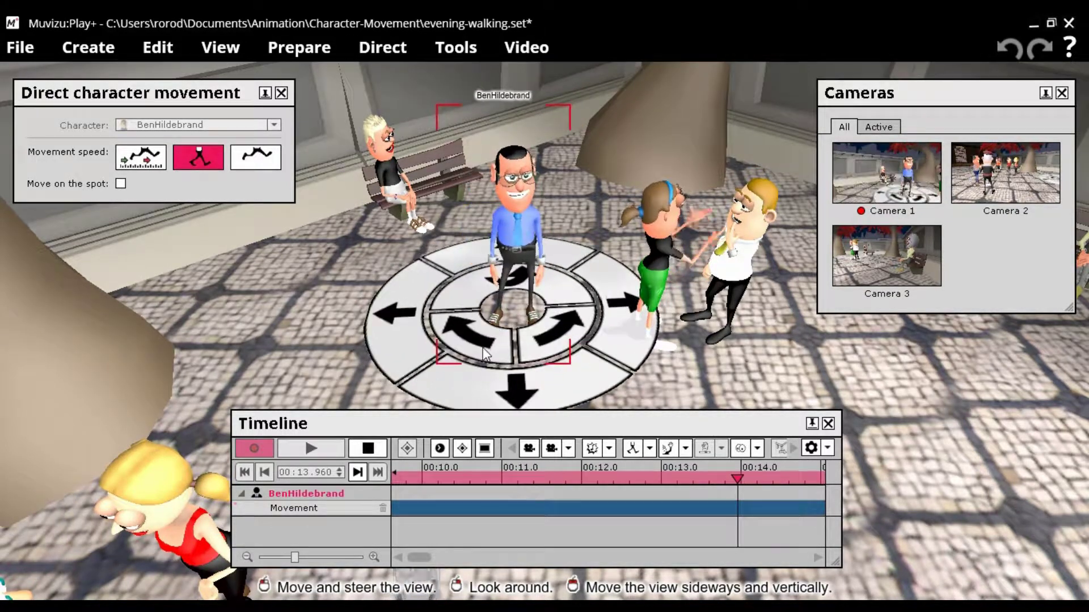
Step: Record the blue-shirted character sidestepping in both directions and turning on the spot
left_click_drag(400, 327, 414, 333)
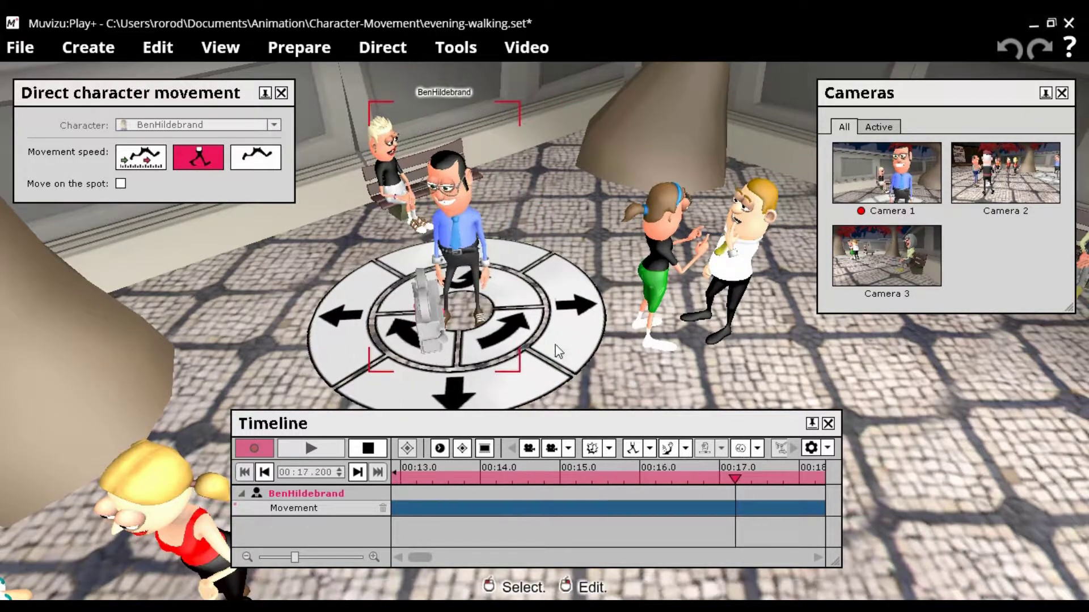
left_click(344, 321)
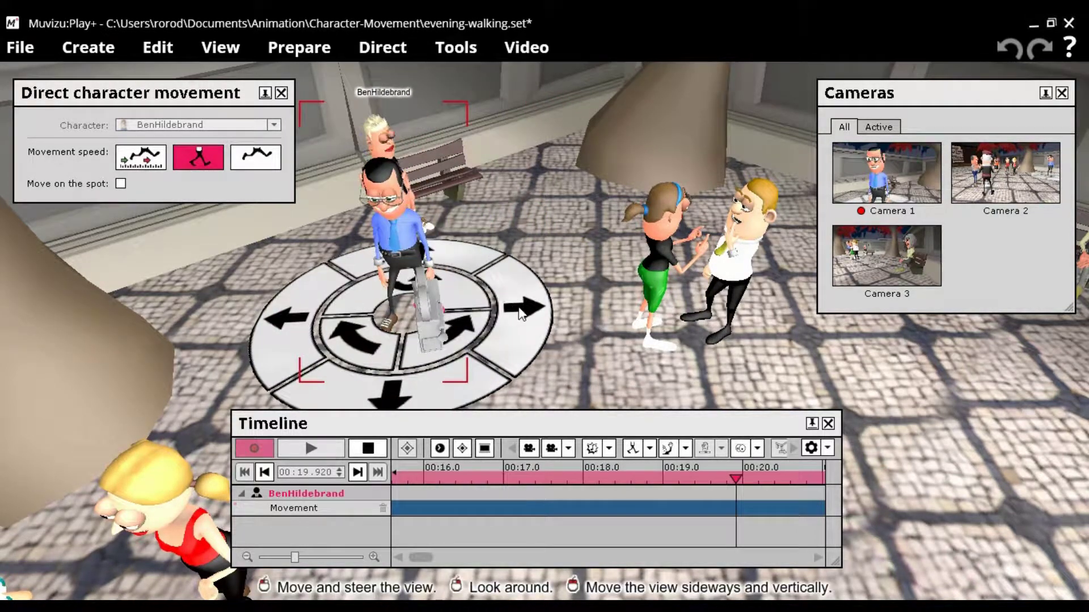
mouse_move(520, 313)
left_mouse_down()
mouse_move(574, 328)
mouse_move(544, 331)
left_mouse_up()
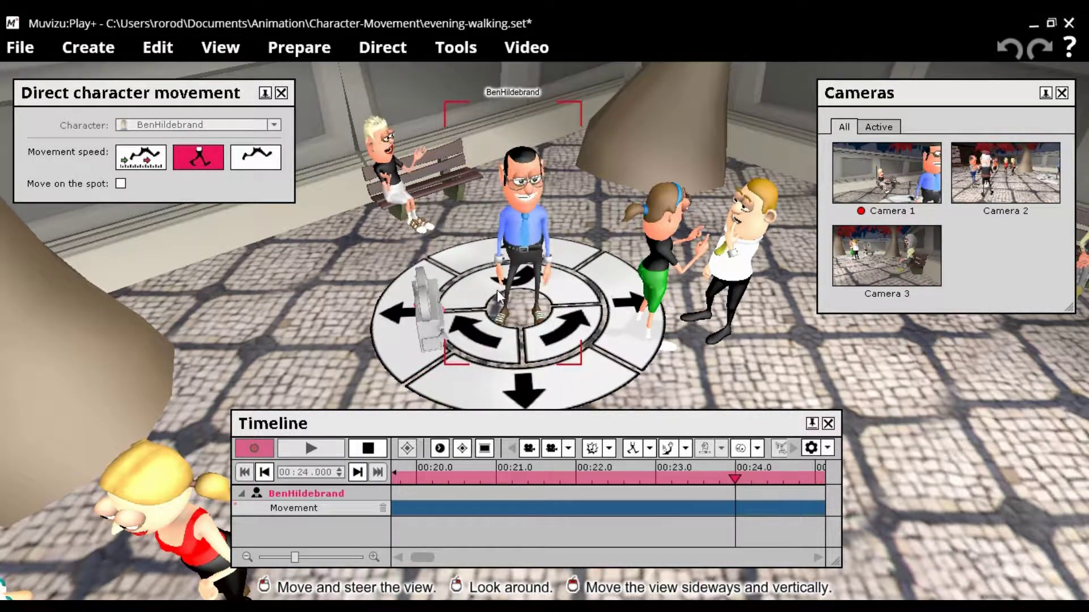
left_click_drag(483, 282, 527, 342)
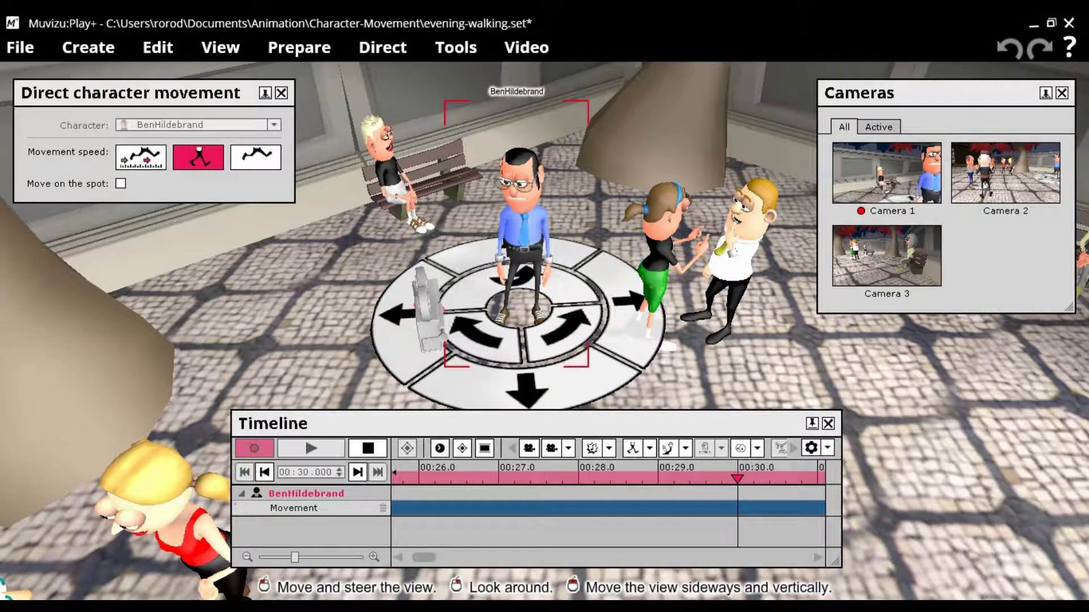
left_click_drag(469, 288, 468, 288)
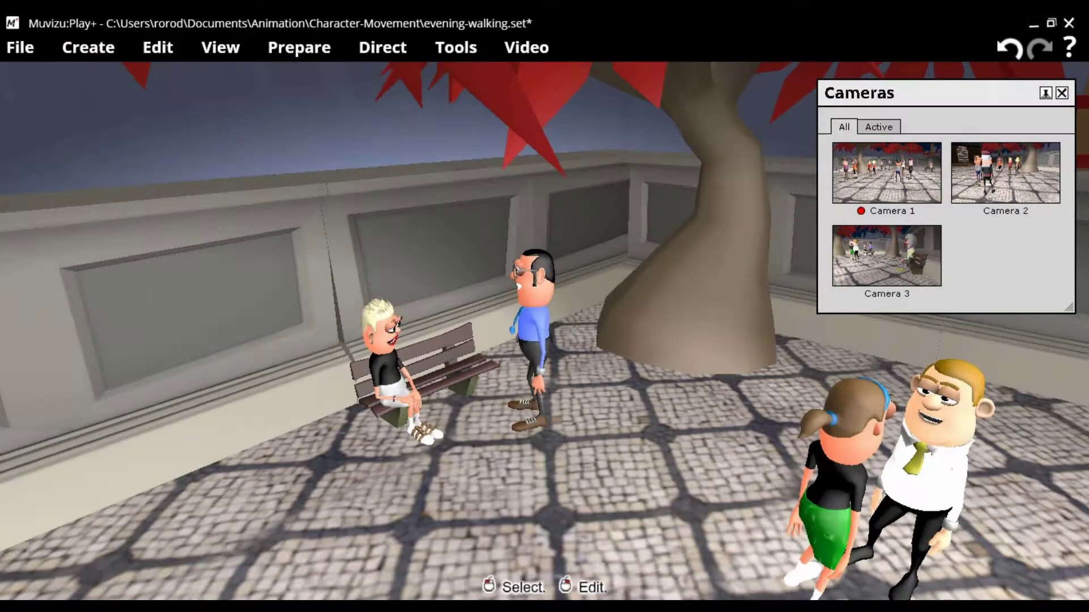
Step: Select the blue-shirted character near the bench and open Character movement directing for him
right_click_drag(591, 440, 590, 485)
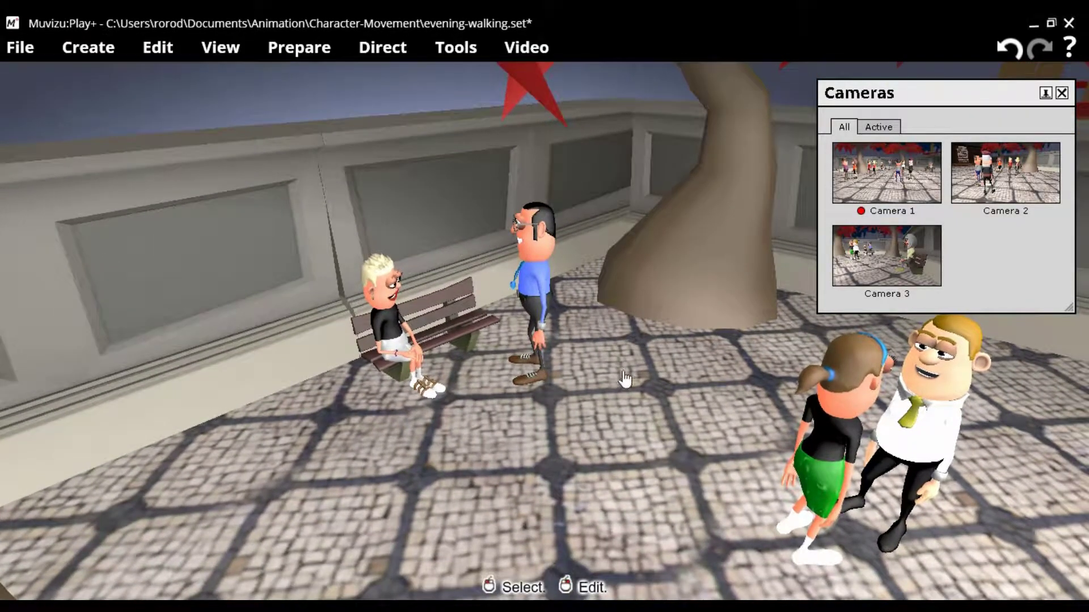
left_click(522, 370)
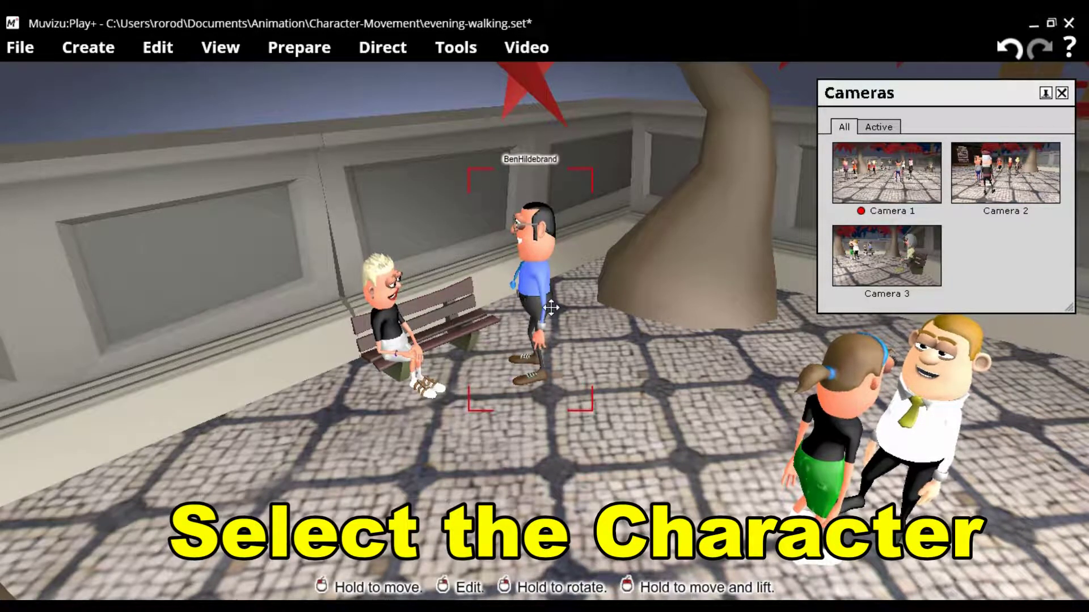
left_click(383, 49)
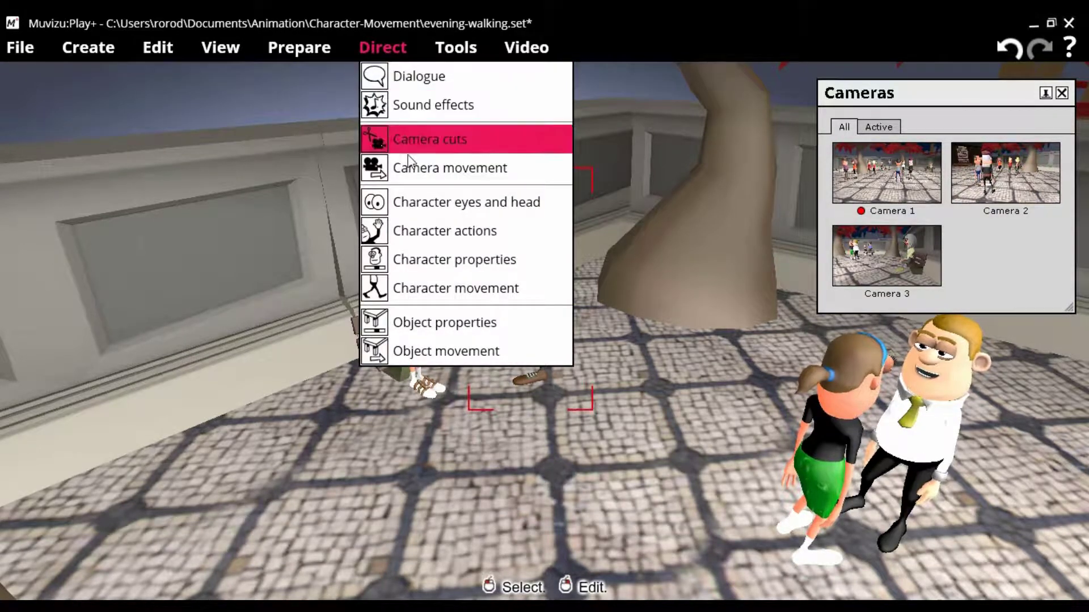
left_click(457, 288)
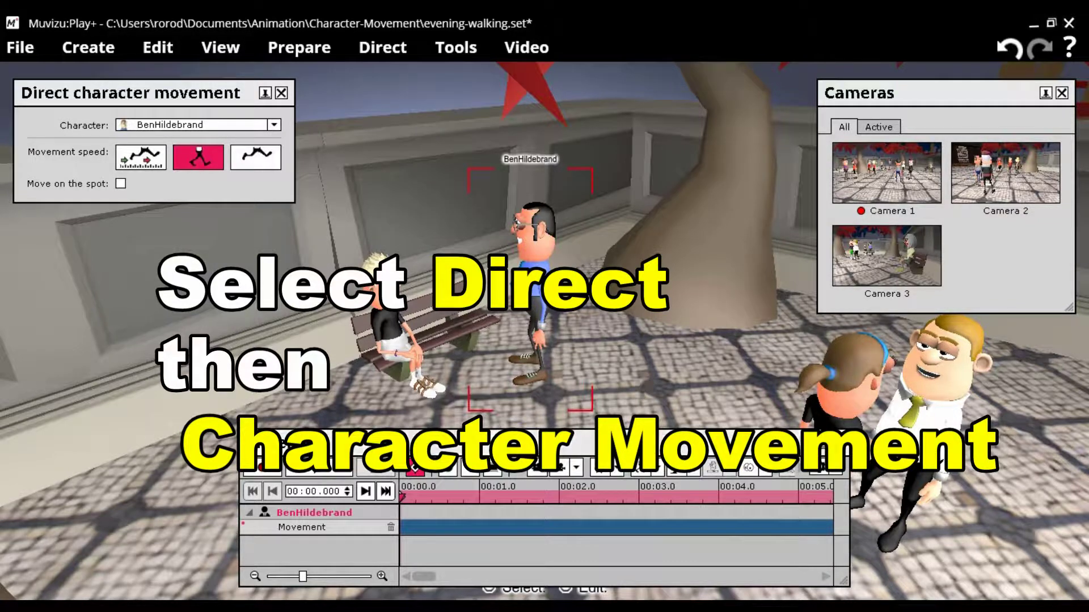
Step: Move the timeline playhead to 00:01.280 as the start of the walk
left_click_drag(642, 383, 643, 431)
left_click_drag(529, 358, 529, 374)
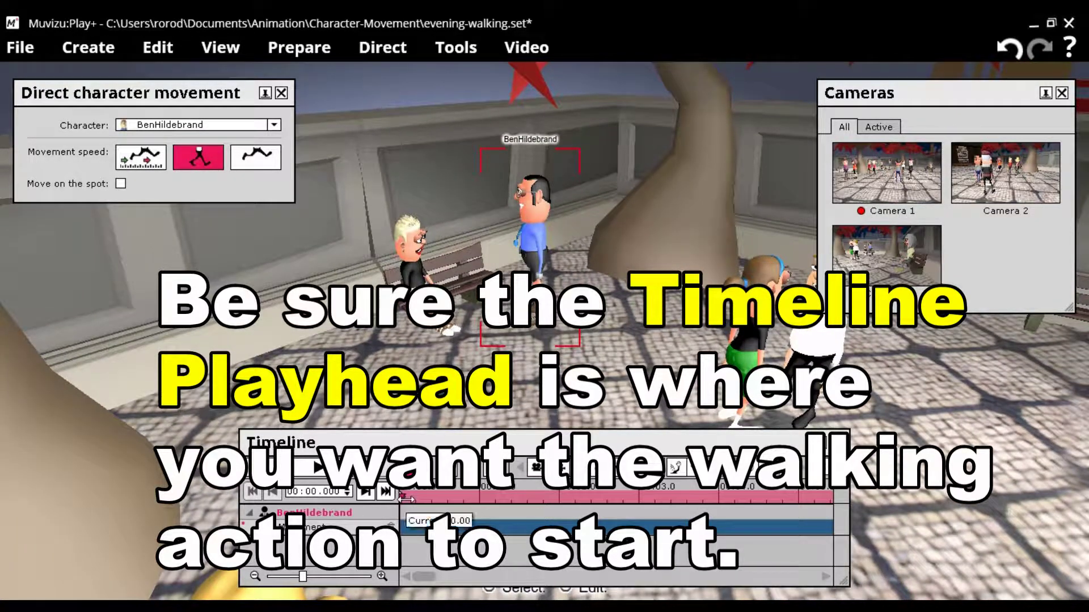
left_click_drag(407, 506, 508, 511)
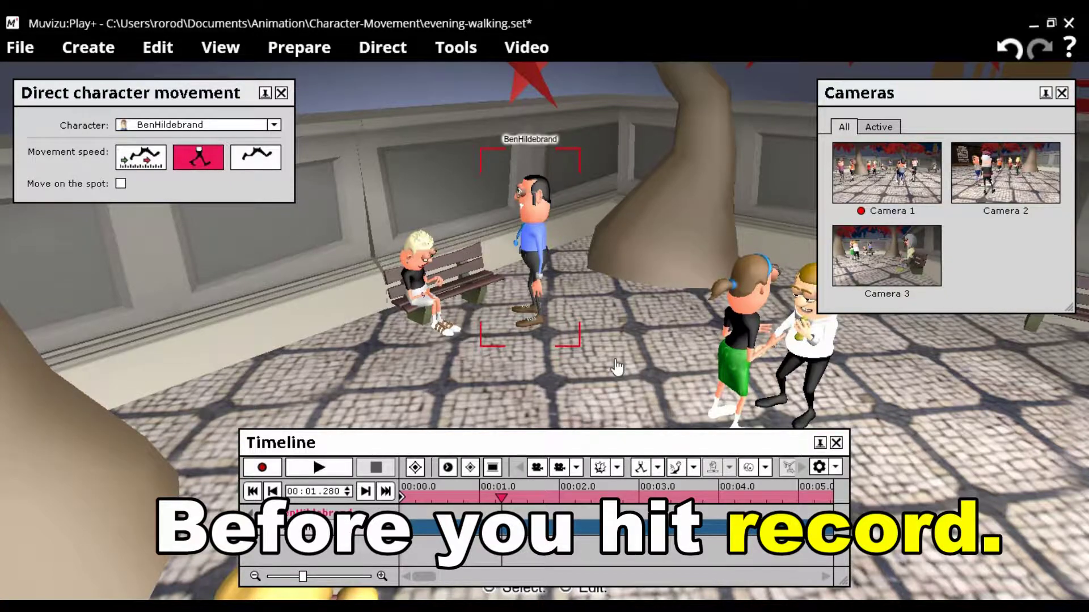
Step: Inspect the walking path between the groups of people and check the placement of Camera 2 and Camera 3
left_click_drag(615, 361, 615, 440)
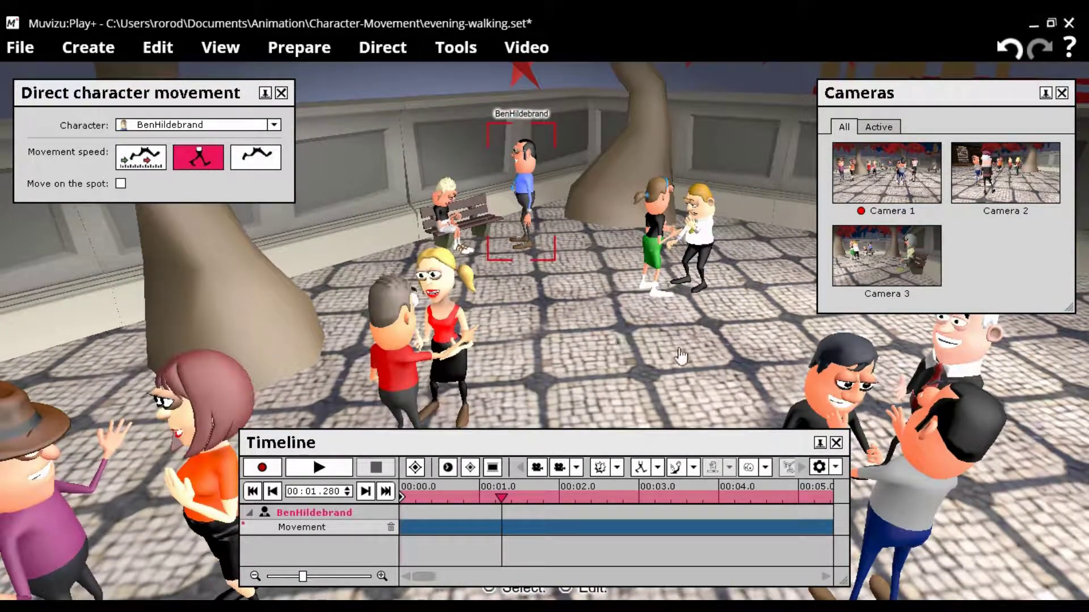
left_click_drag(604, 345, 537, 165)
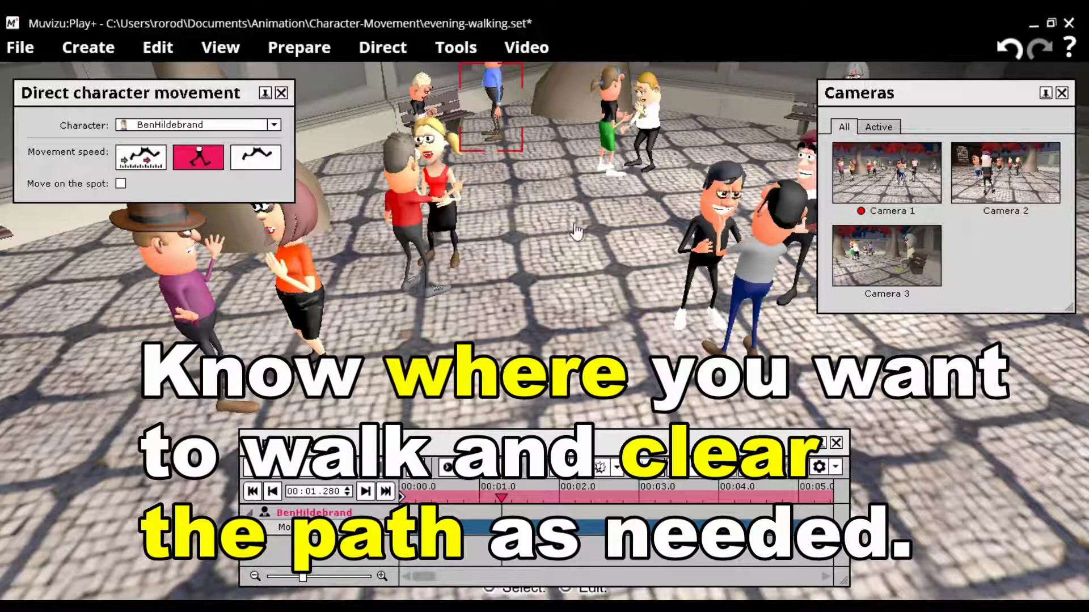
left_click_drag(569, 232, 529, 263)
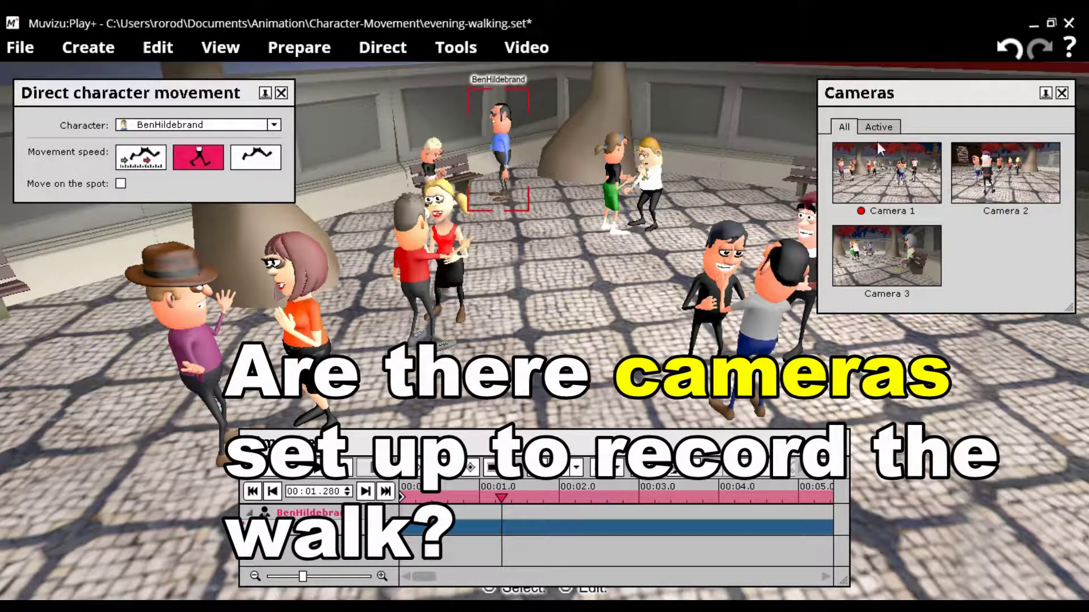
right_click_drag(612, 279, 851, 252)
left_click_drag(664, 278, 718, 173)
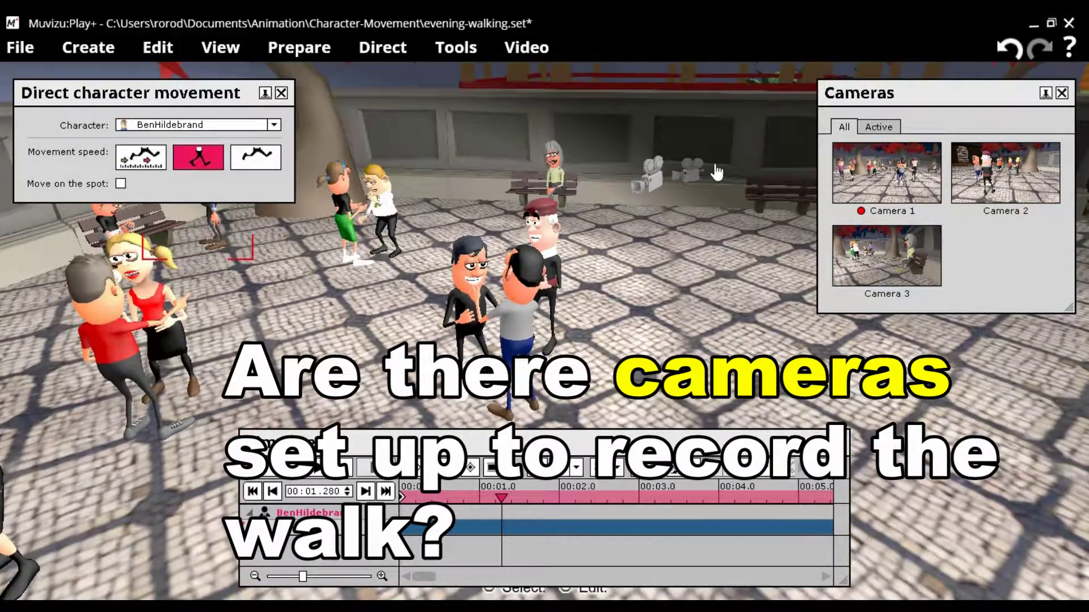
left_click(658, 185)
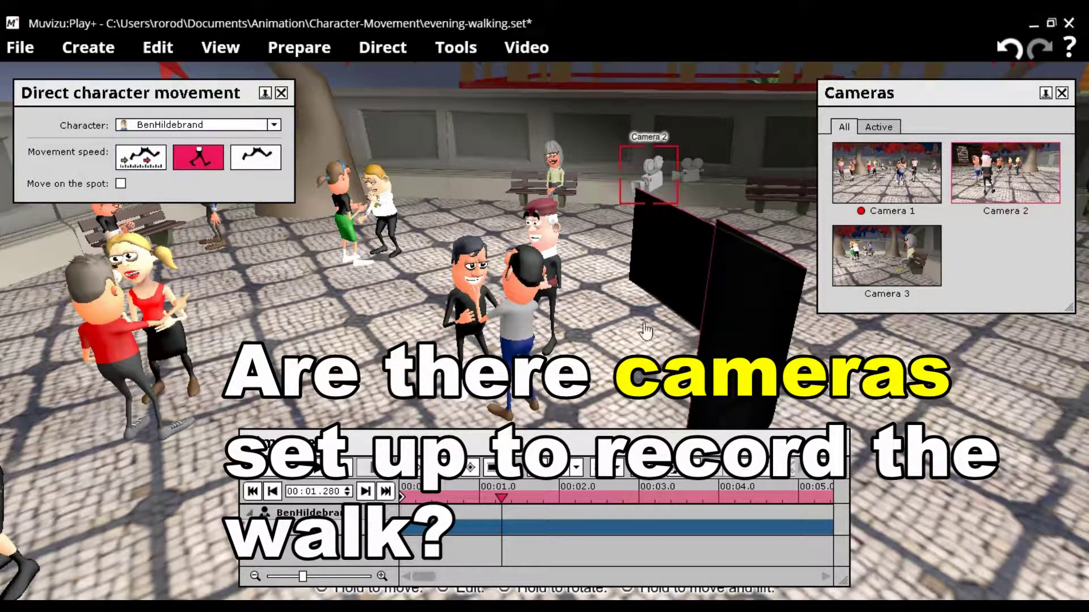
left_click_drag(672, 317, 737, 183)
left_click(716, 153)
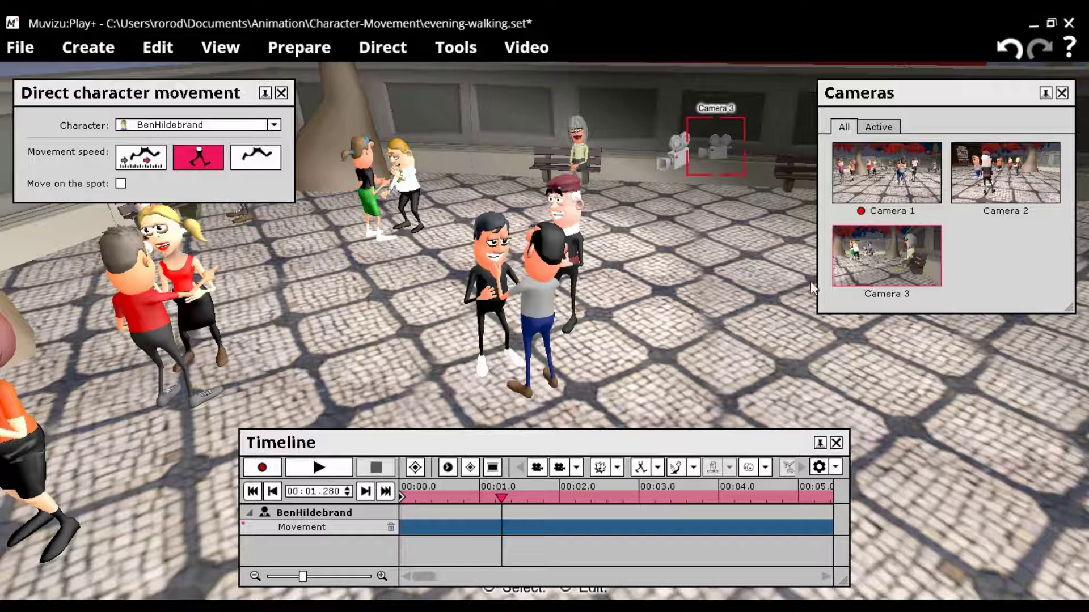
right_click_drag(691, 311, 533, 279)
left_click_drag(715, 329, 584, 234)
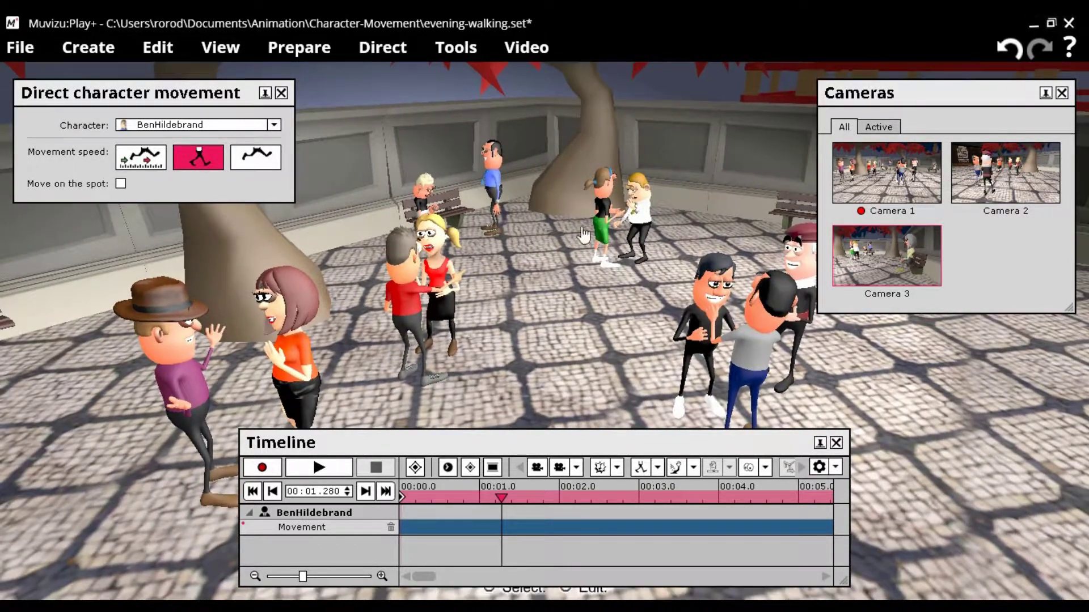
Step: Select the blue-shirted character, record his movement from 00:01.280 at walking speed, and stop the recording
left_click(491, 198)
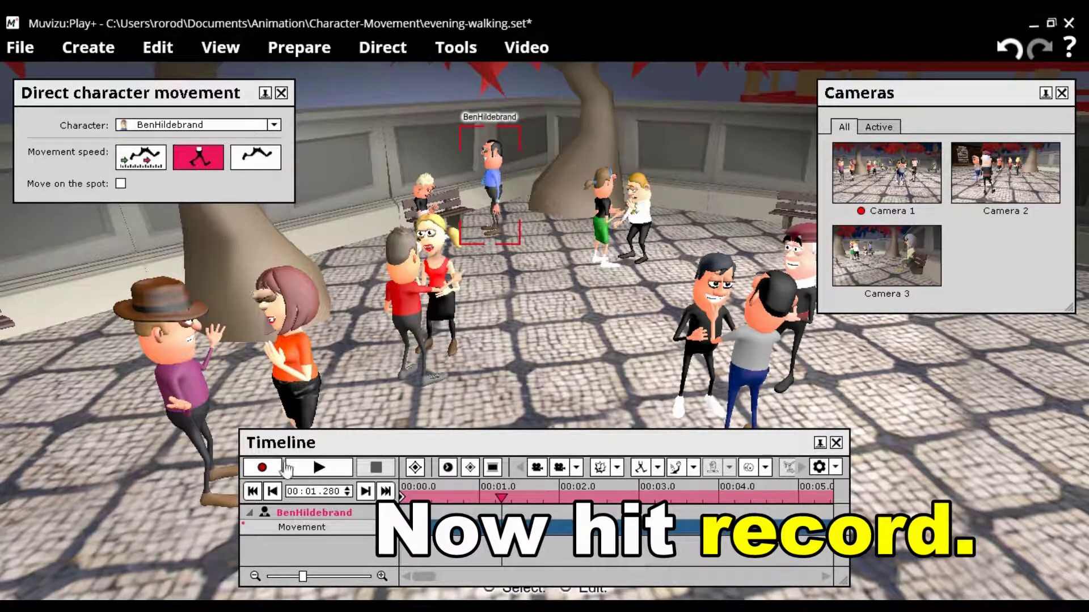
left_click(260, 469)
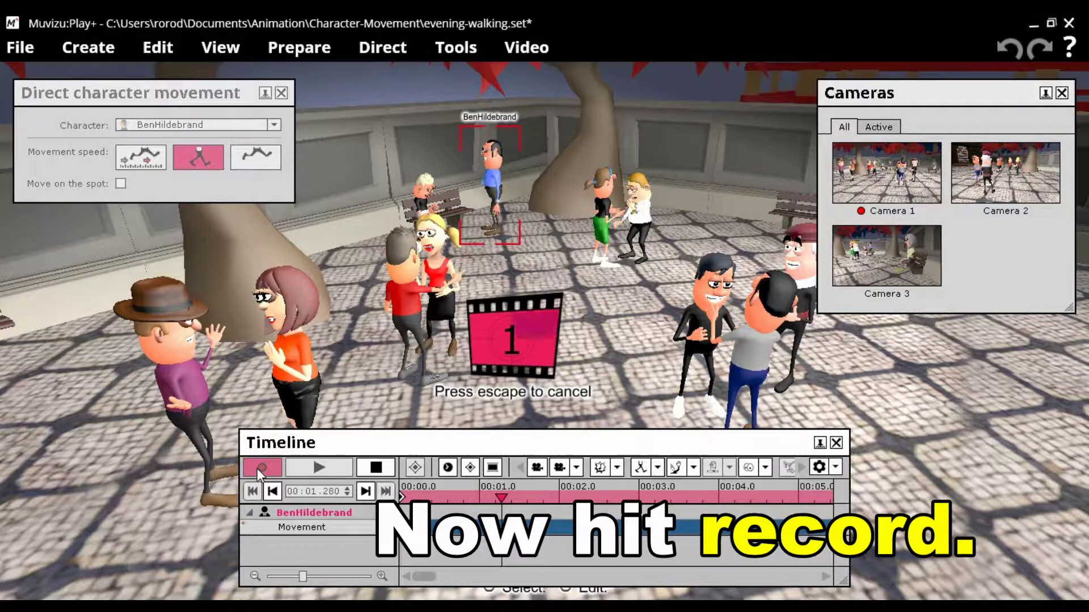
left_click(374, 469)
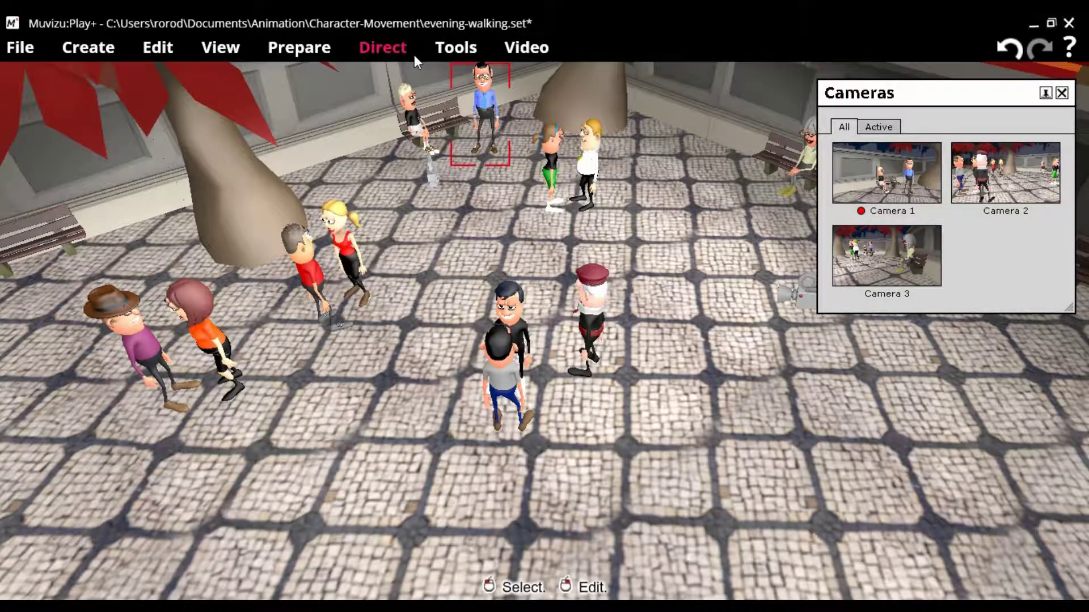
Step: Reopen Character movement, set the speed to the option with arrows on a ruler, and move the Timeline window clear of the walking area
left_click(387, 51)
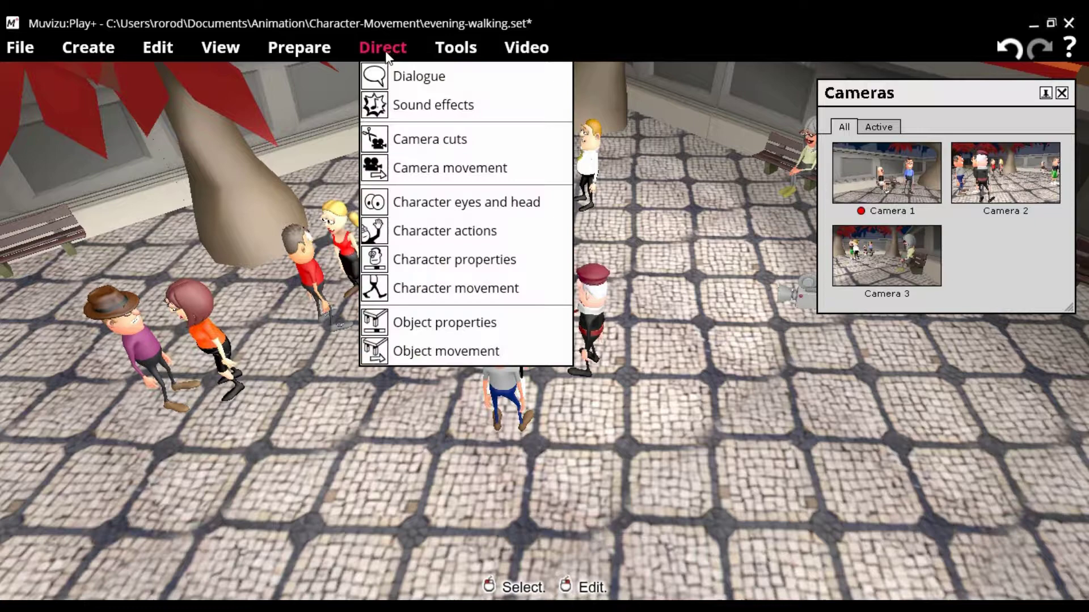
left_click(393, 287)
left_click(198, 157)
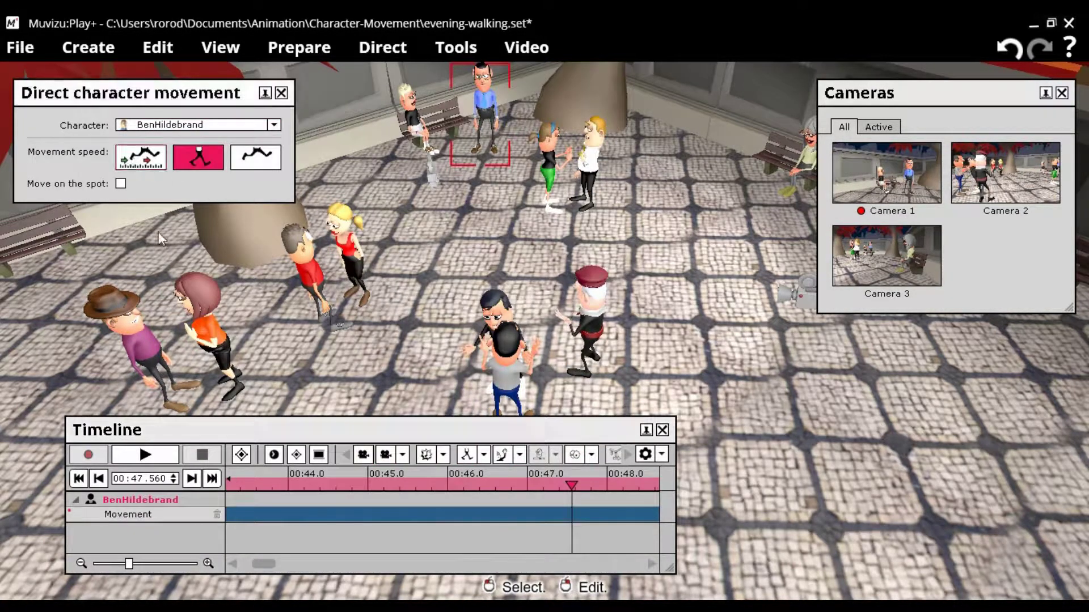
left_click_drag(269, 435, 736, 84)
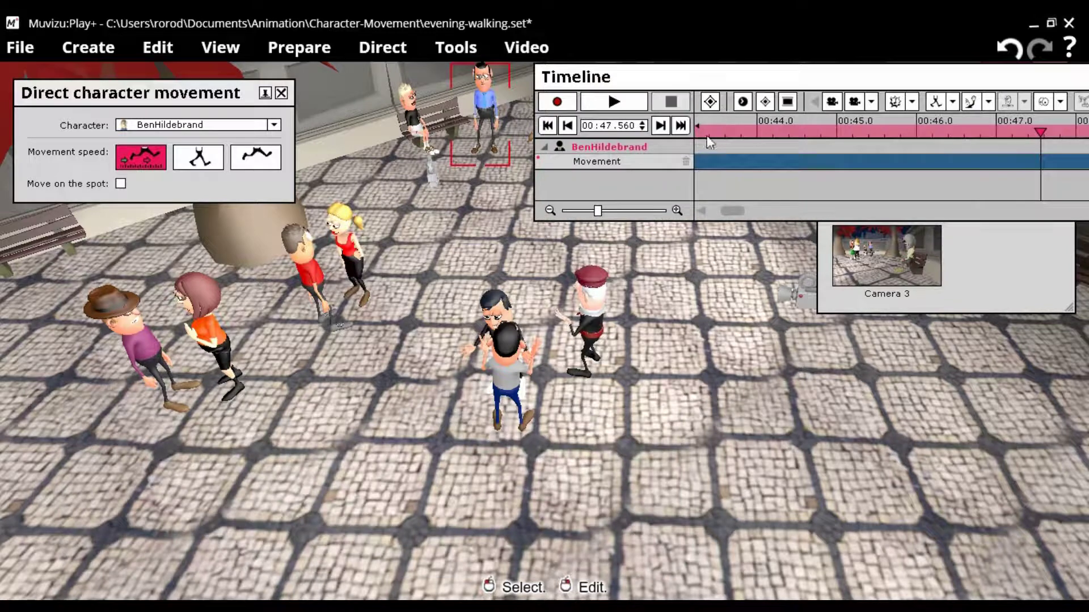
Step: Record the blue-shirted character following a guided path across the square from 00:00.000, stop the recording, and rewind it for playback
left_click(549, 126)
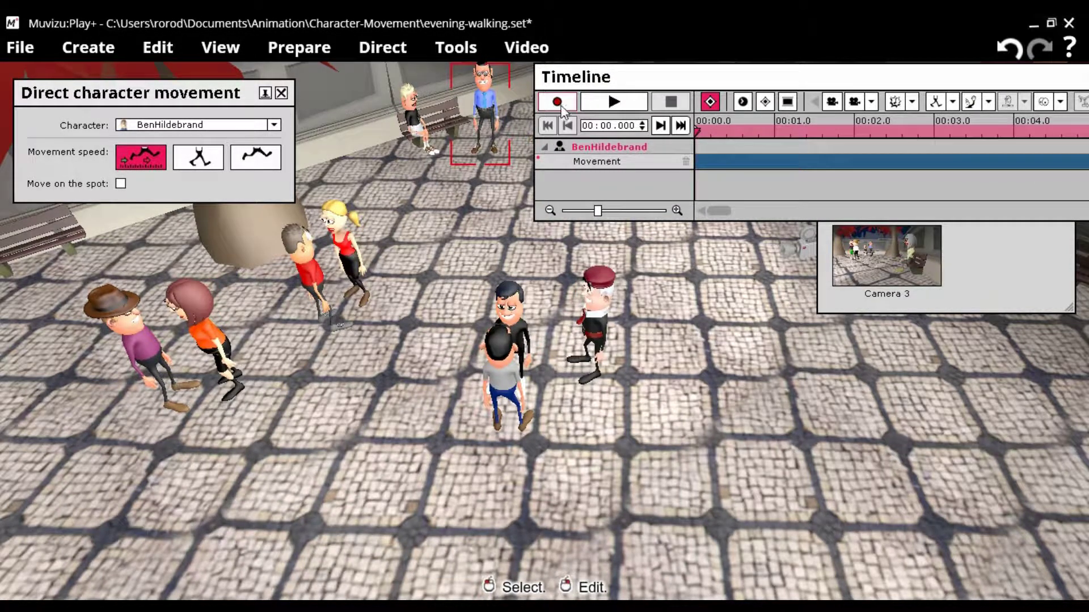
left_click(559, 104)
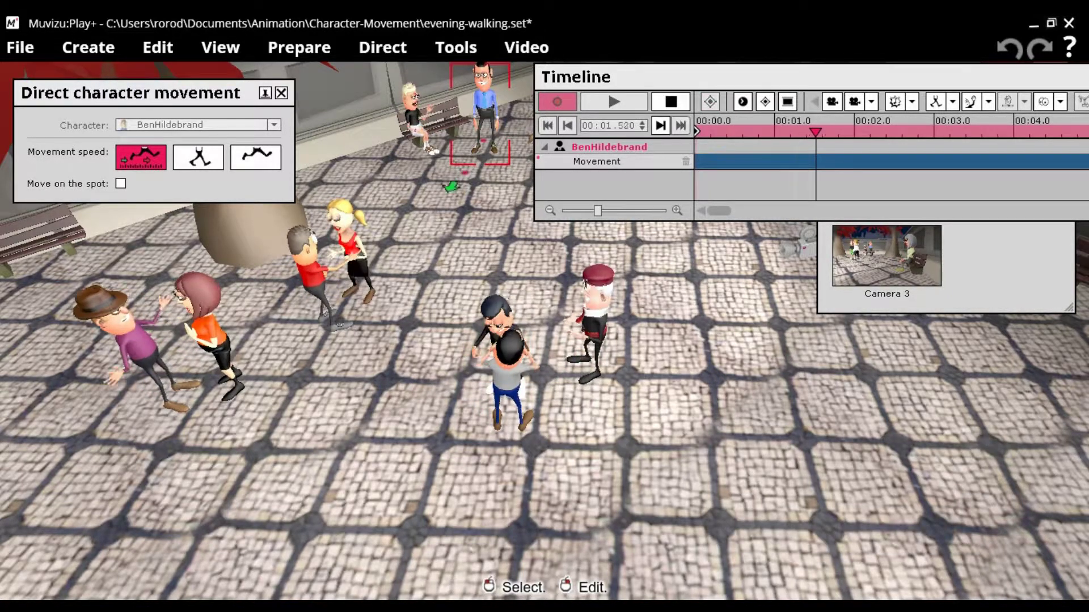
mouse_move(451, 187)
left_mouse_down()
mouse_move(389, 272)
mouse_move(384, 383)
mouse_move(554, 486)
mouse_move(758, 465)
mouse_move(859, 365)
mouse_move(813, 250)
mouse_move(496, 182)
mouse_move(306, 162)
mouse_move(386, 204)
mouse_move(462, 224)
mouse_move(451, 195)
left_mouse_up()
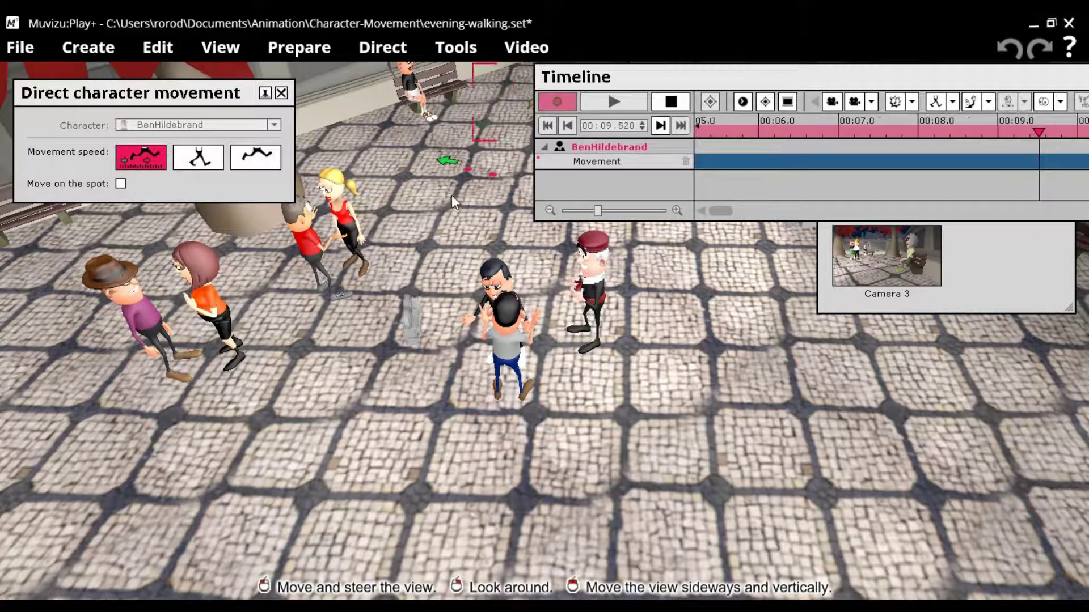
right_click_drag(451, 196, 446, 167)
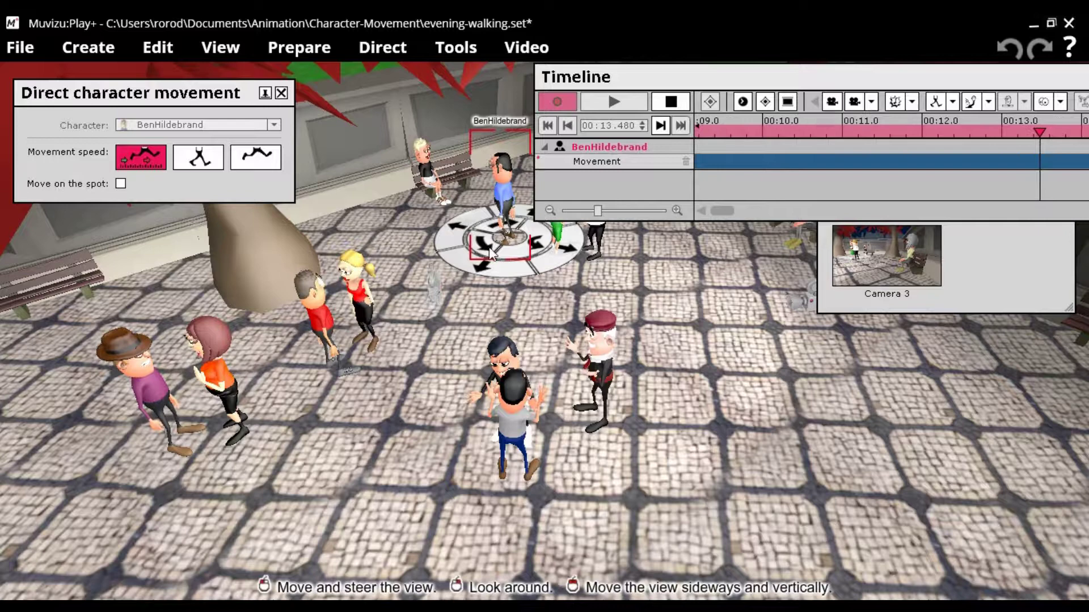
left_click(670, 103)
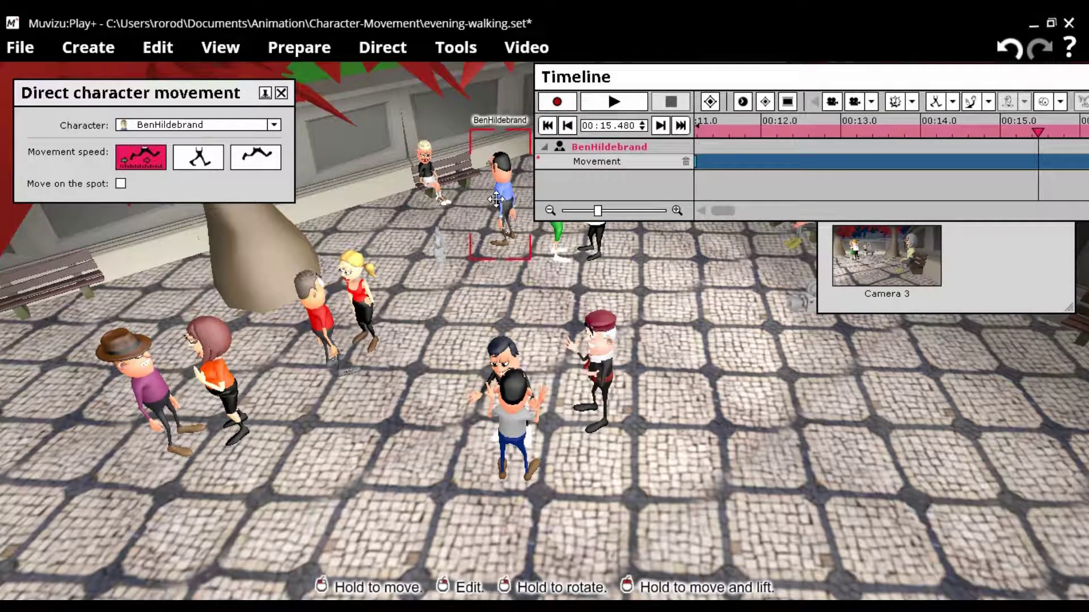
left_click_drag(496, 199, 496, 201)
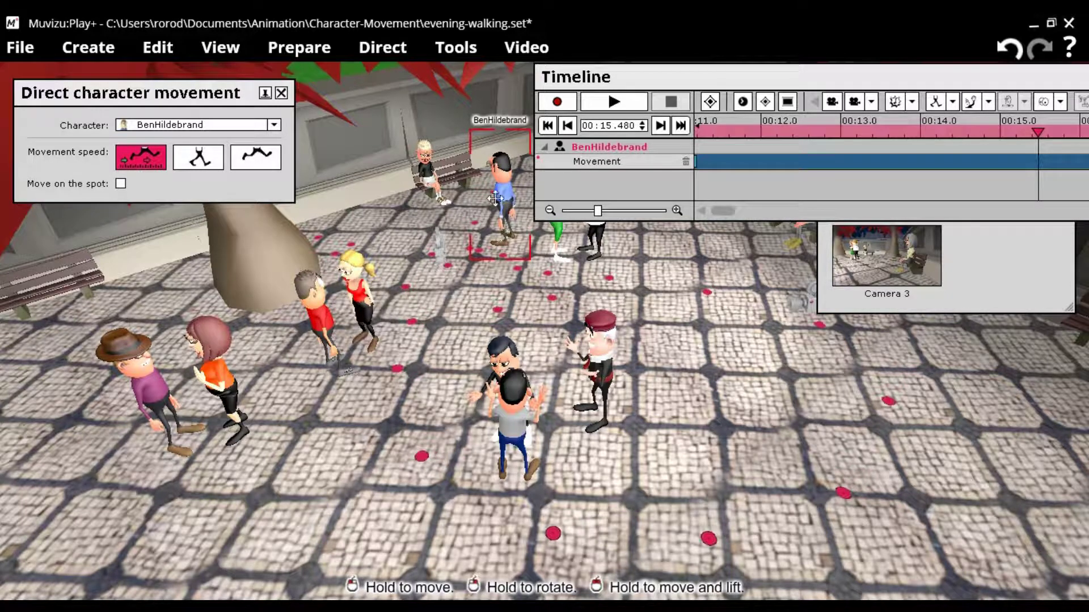
left_click(547, 126)
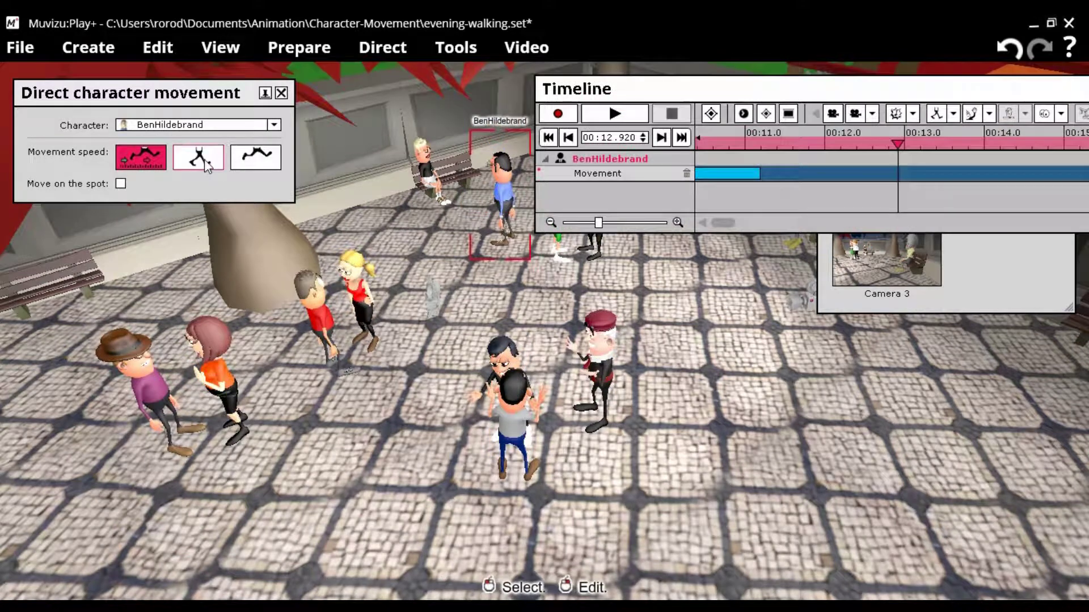
Step: Set the movement speed to the walking figure, record the blue-shirted character's steered movement from 00:12.920, and stop the recording
left_click(205, 163)
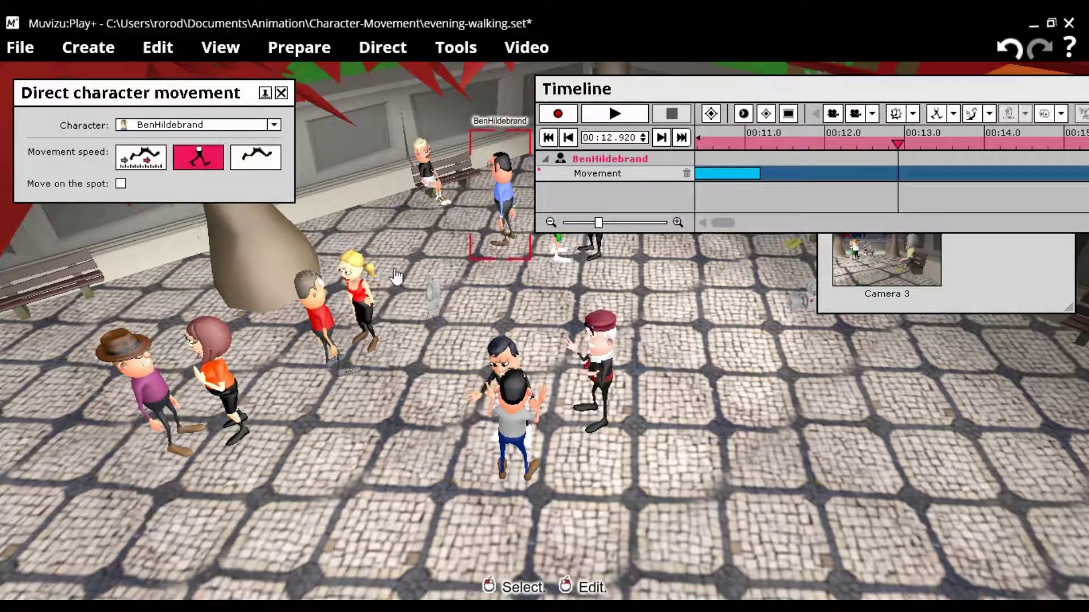
left_click(557, 115)
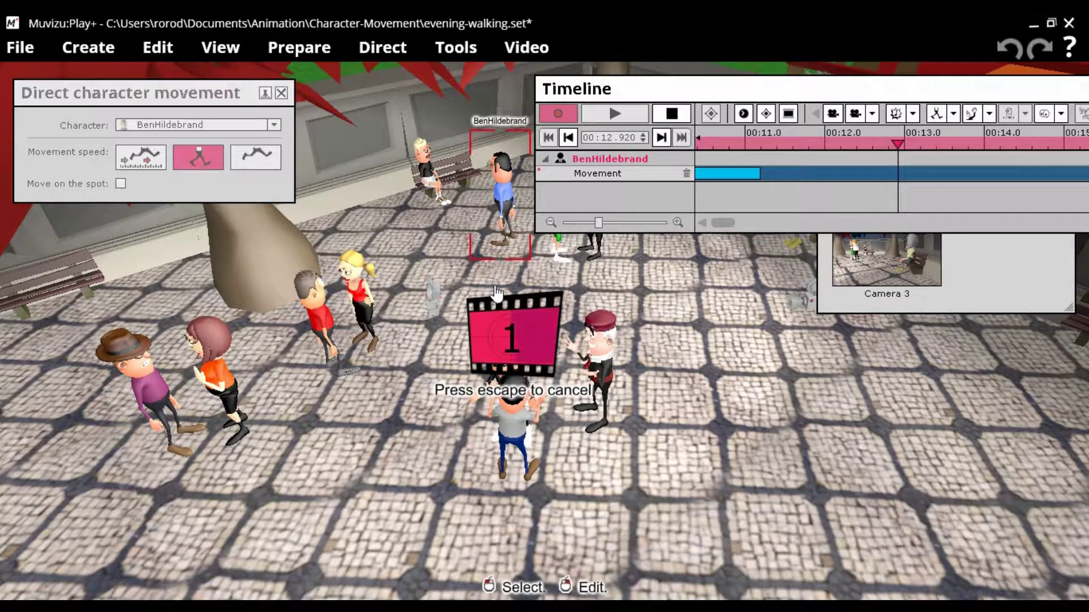
left_click(483, 249)
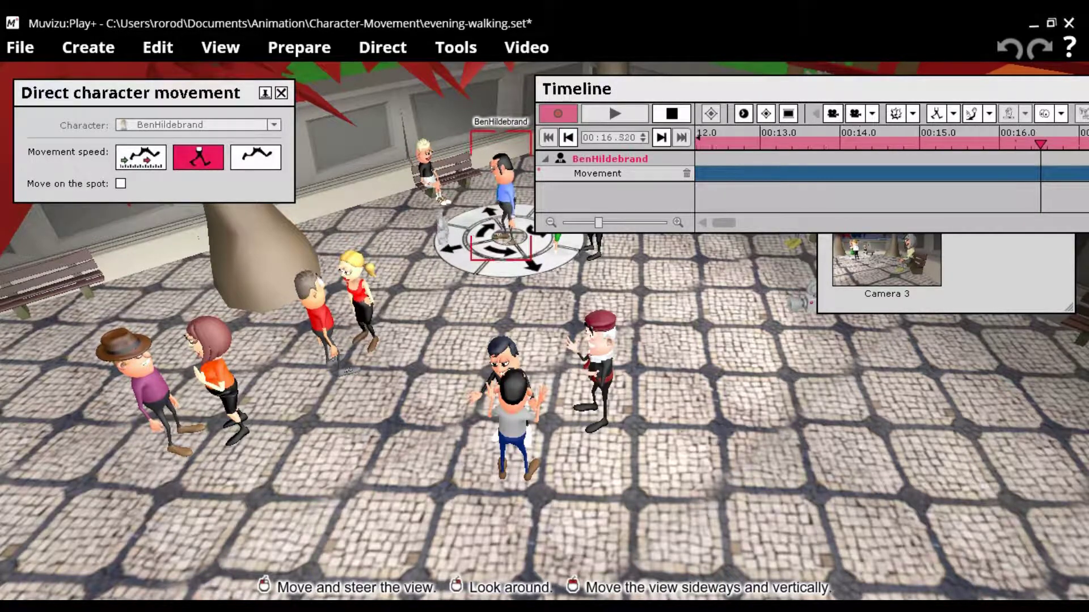
mouse_move(497, 257)
left_mouse_down()
mouse_move(511, 256)
mouse_move(483, 266)
mouse_move(433, 382)
mouse_move(415, 510)
mouse_move(746, 469)
mouse_move(740, 309)
mouse_move(697, 253)
mouse_move(445, 93)
left_mouse_up()
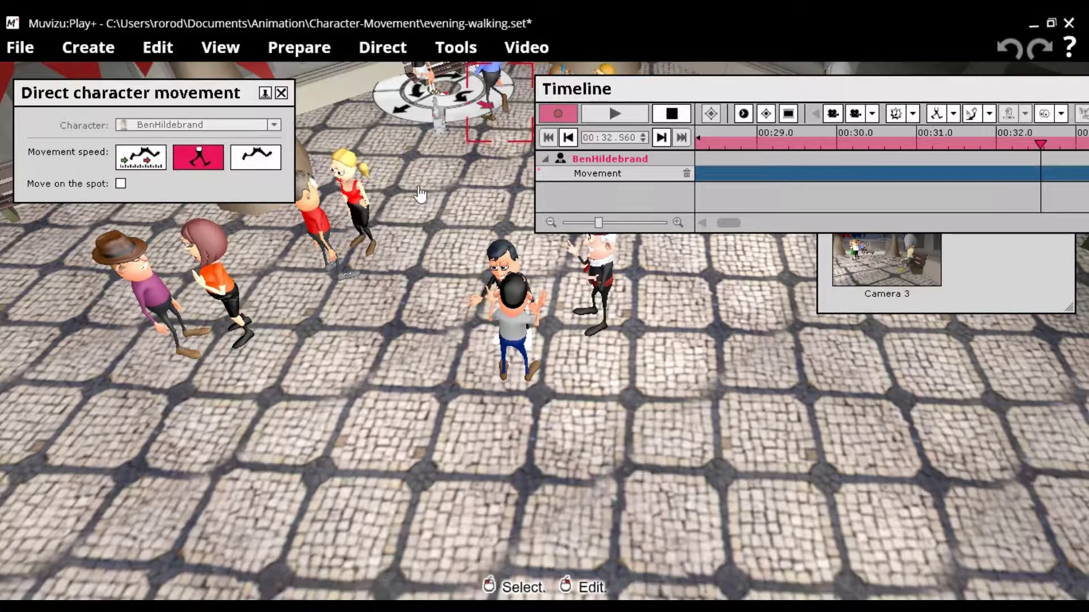
left_click_drag(432, 317, 433, 227)
right_click_drag(478, 352, 478, 266)
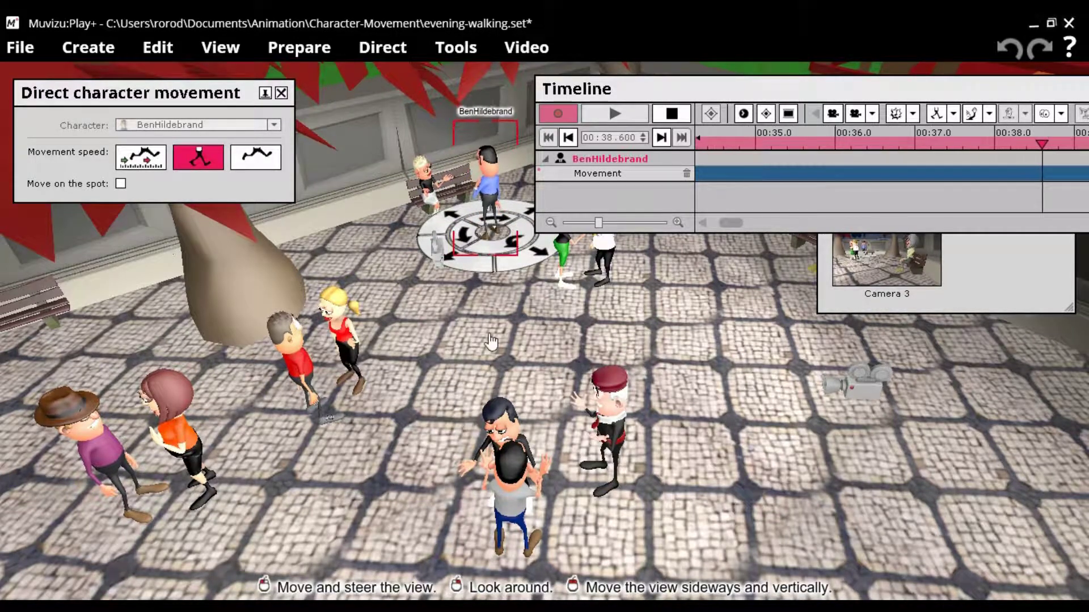
left_click(671, 113)
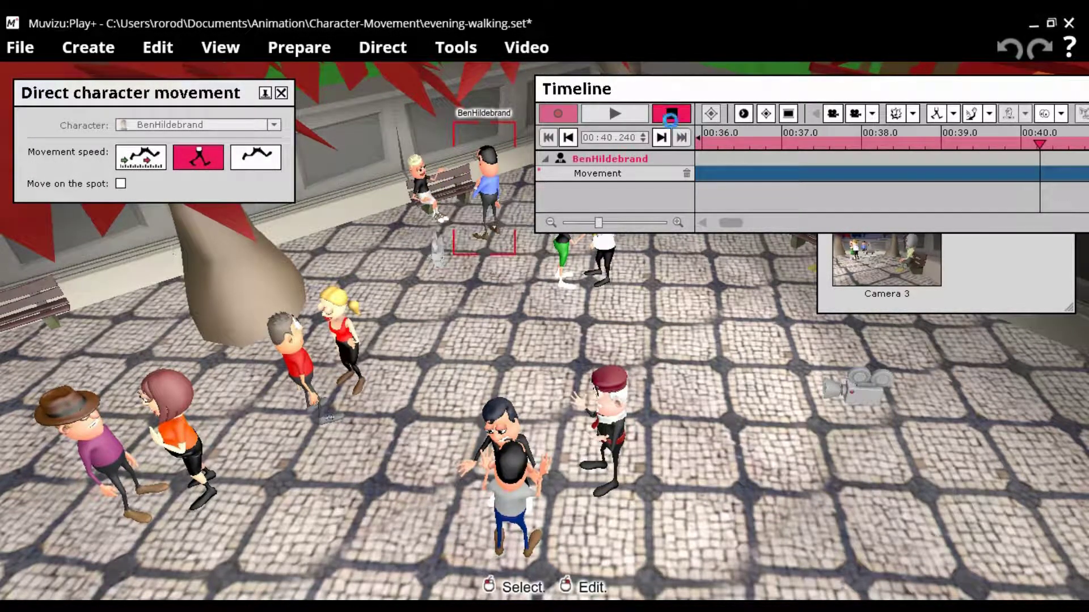
Step: Set the movement speed to the running figure and record the blue-shirted character's movement from 00:38.120
left_click(856, 194)
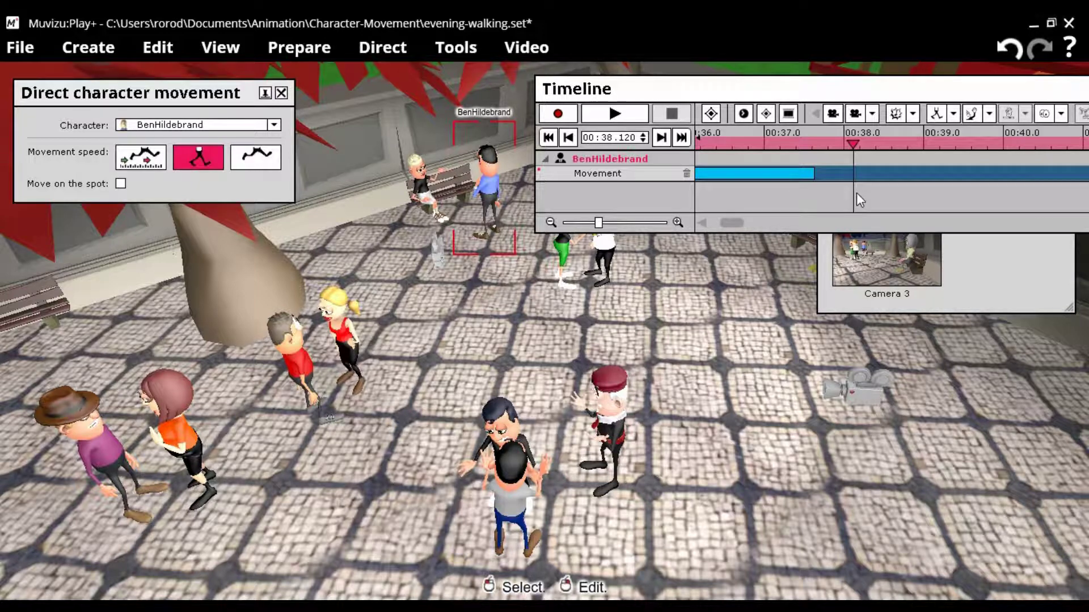
left_click(268, 162)
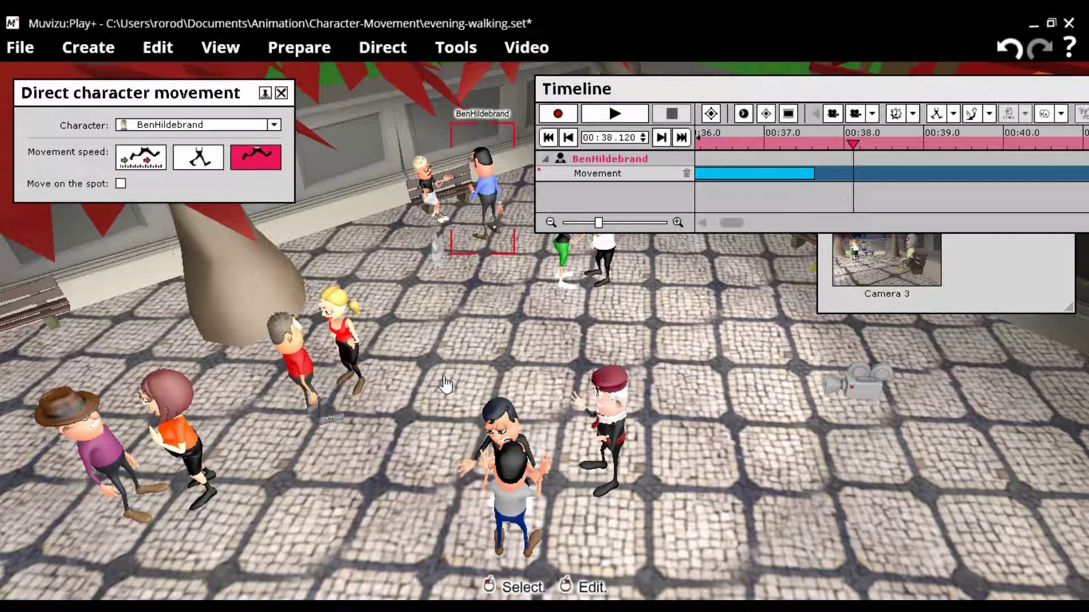
left_click(558, 114)
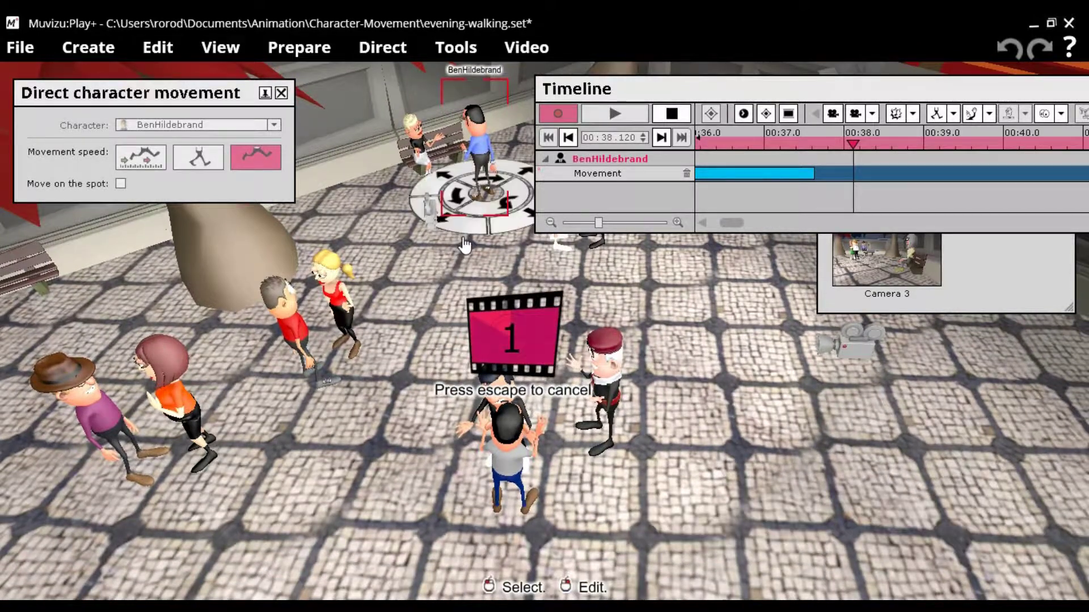
mouse_move(485, 196)
left_mouse_down()
mouse_move(462, 369)
mouse_move(412, 431)
mouse_move(401, 510)
mouse_move(537, 491)
mouse_move(771, 487)
mouse_move(911, 335)
mouse_move(400, 233)
mouse_move(199, 269)
mouse_move(258, 366)
mouse_move(439, 424)
mouse_move(644, 437)
mouse_move(858, 342)
mouse_move(593, 271)
mouse_move(468, 176)
mouse_move(460, 138)
left_mouse_up()
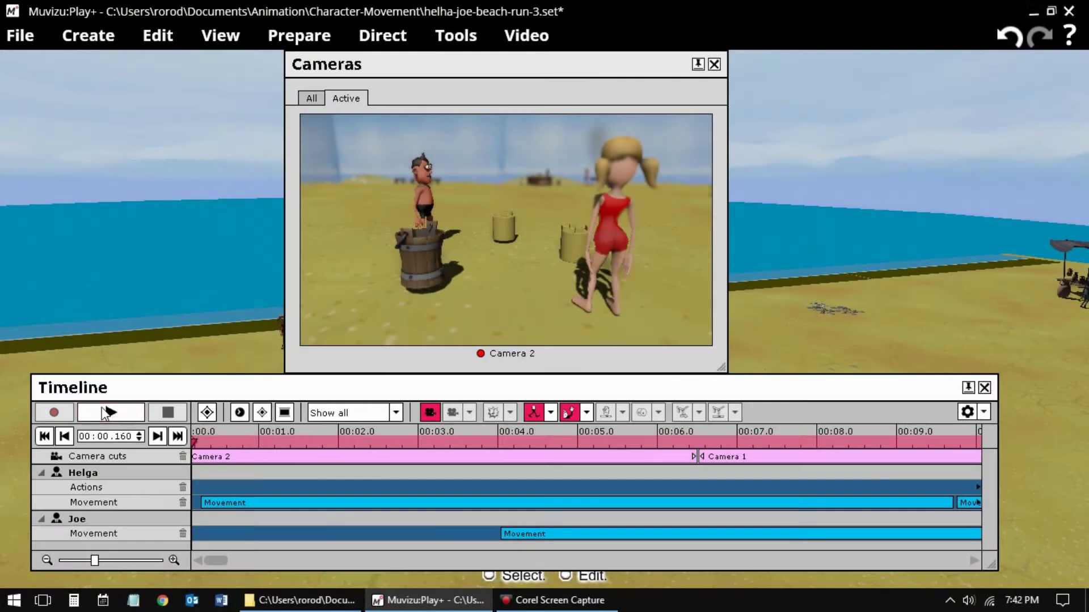
Step: Play back the beach run with Helga and Joe, then return to the start of the timeline
left_click(106, 414)
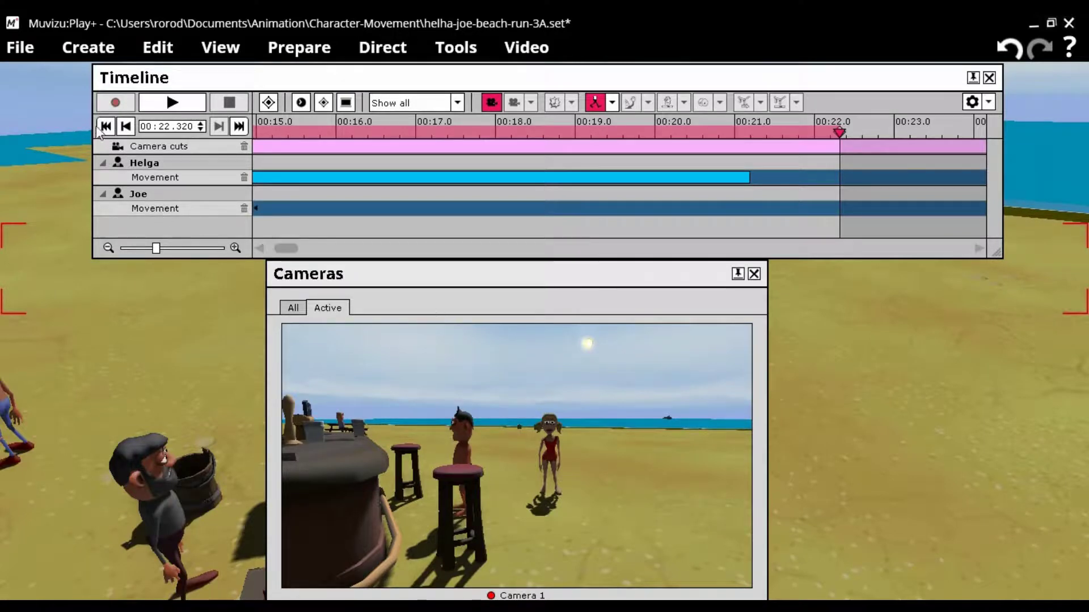
key("space")
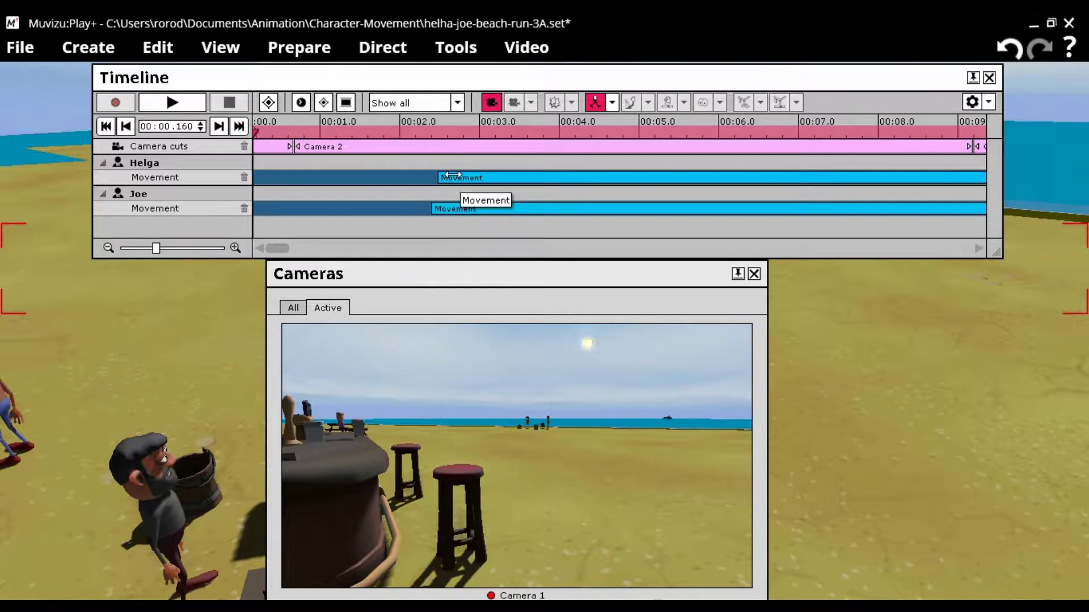
Step: Shift Helga's Movement block to start at about 00:01.0 and Joe's to end at about 00:19.6, so they arrive together
left_click_drag(452, 174, 432, 175)
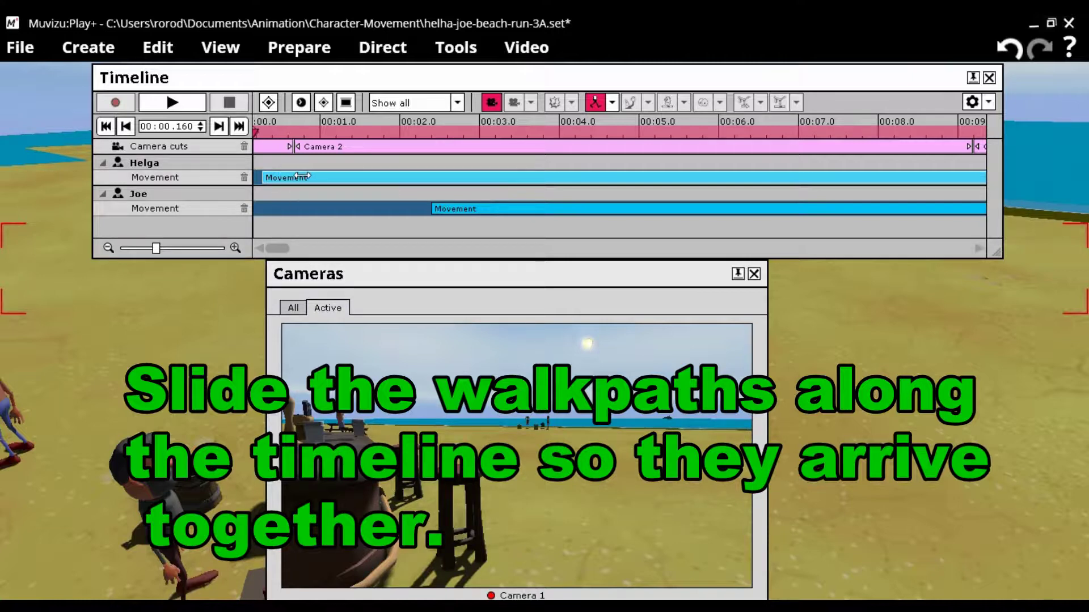
left_click_drag(302, 176, 321, 175)
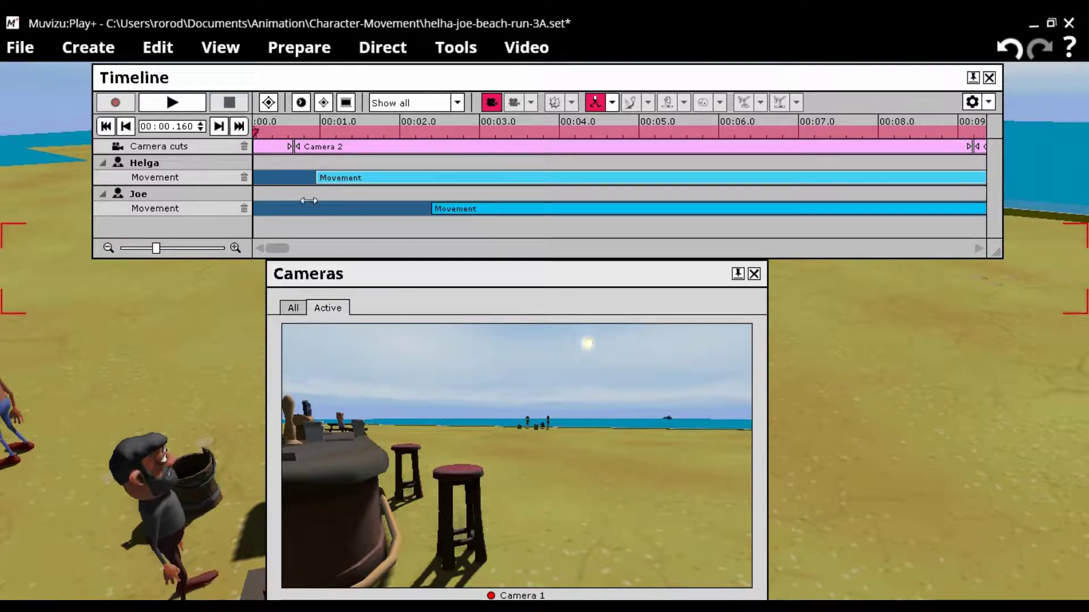
mouse_move(278, 249)
left_mouse_down()
mouse_move(297, 252)
mouse_move(284, 253)
left_mouse_up()
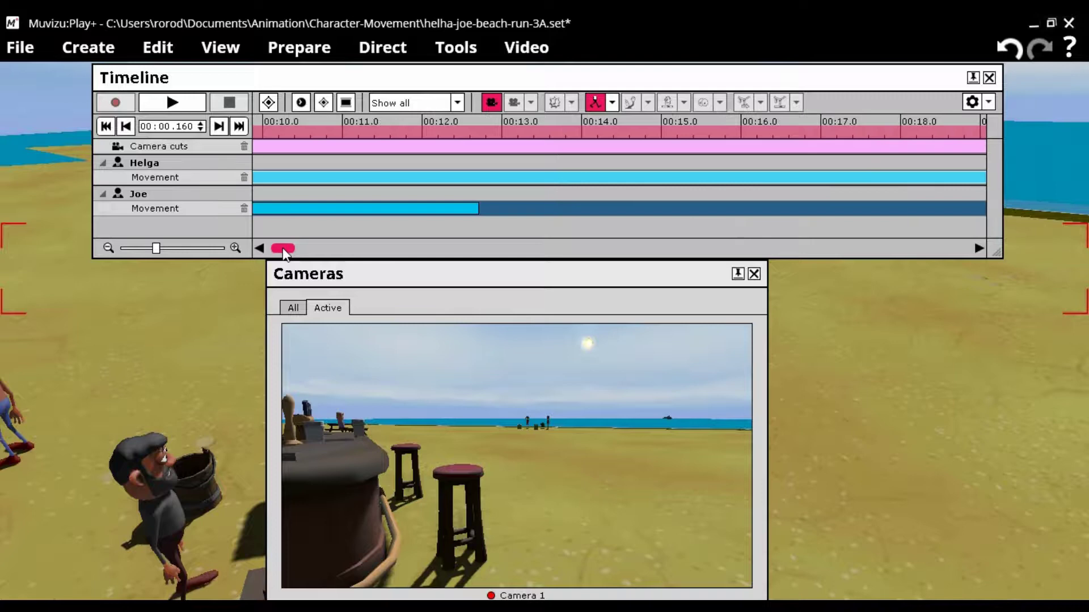
left_click_drag(396, 205, 847, 261)
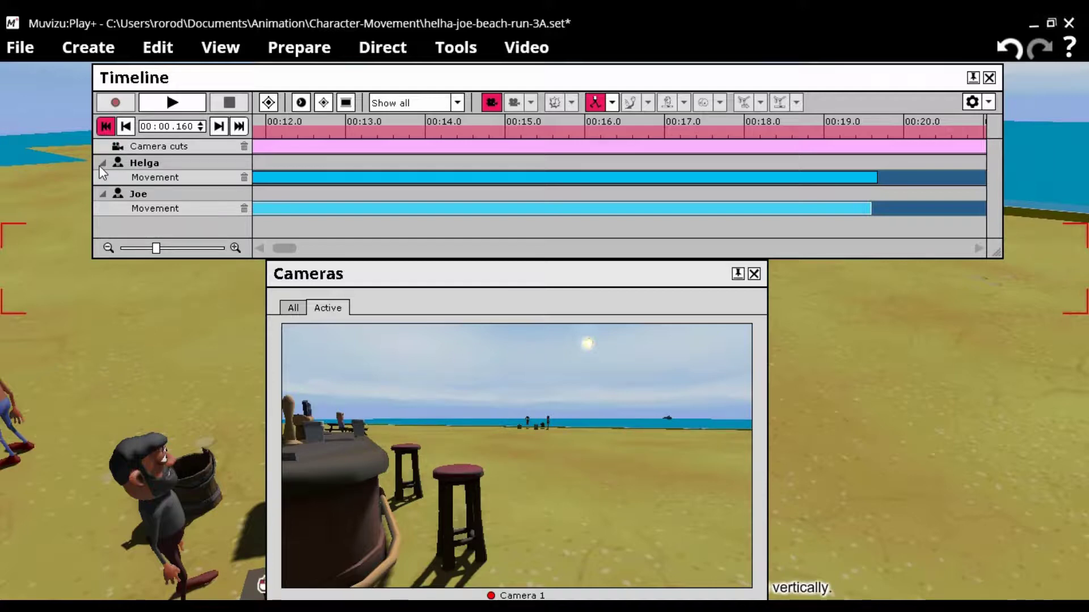
Step: Play the beach scene from 00:00.000 and compare the ends of Helga's and Joe's movement blocks
key("Home")
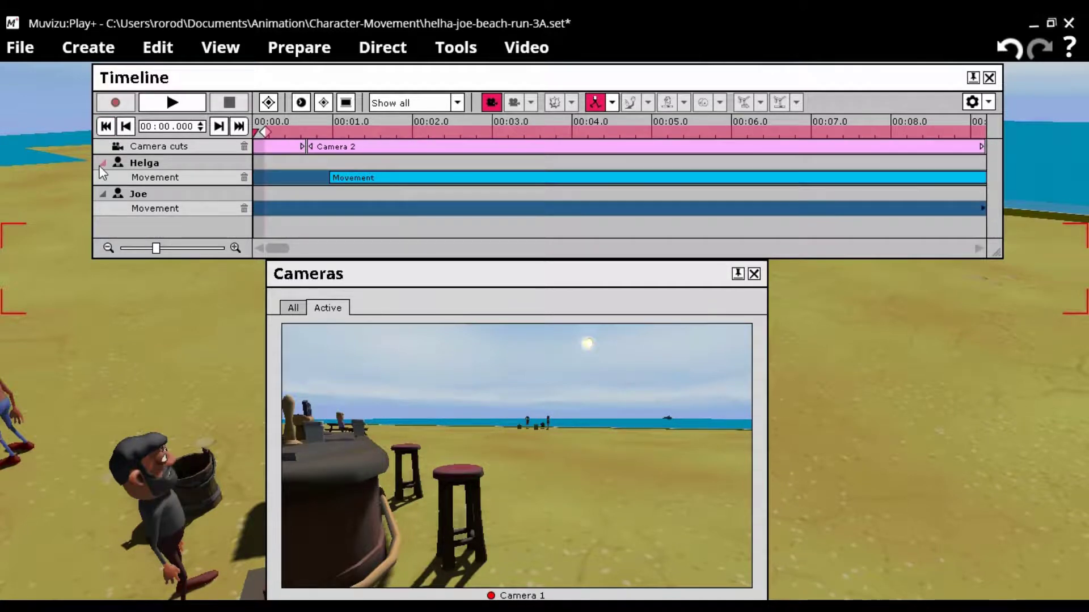
left_click(172, 104)
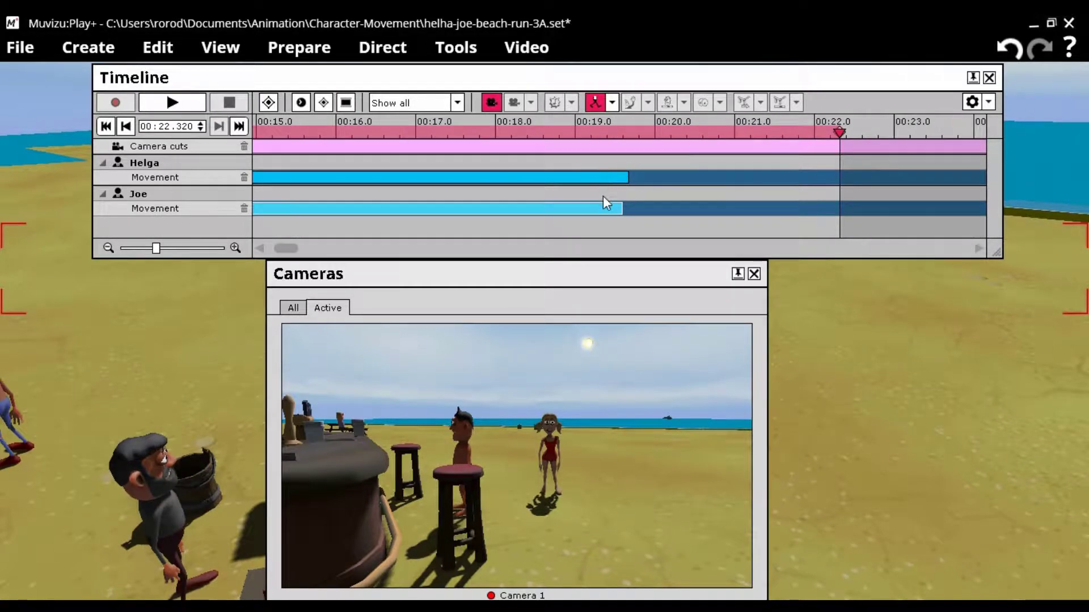
mouse_move(588, 210)
left_mouse_down()
mouse_move(635, 213)
mouse_move(597, 216)
left_mouse_up()
left_click_drag(583, 218, 575, 218)
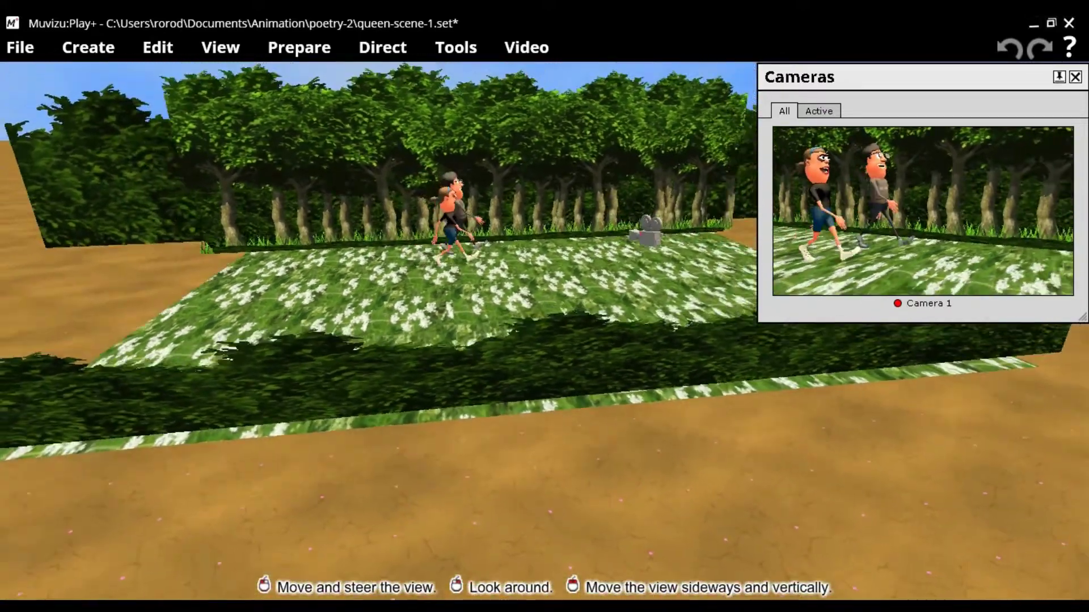
middle_click_drag(360, 418, 360, 317)
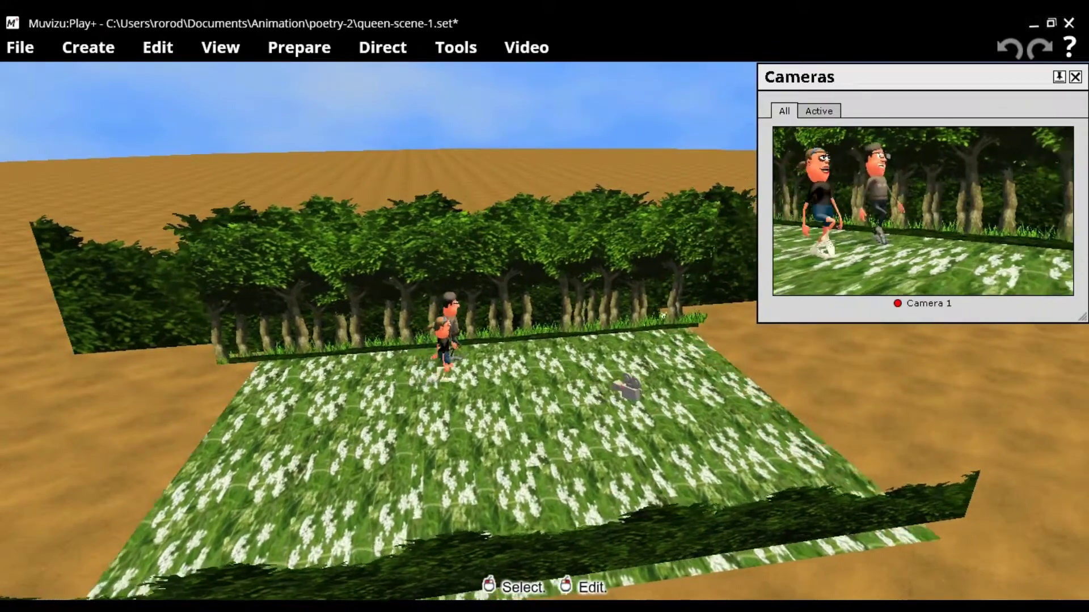
right_click_drag(504, 531, 599, 532)
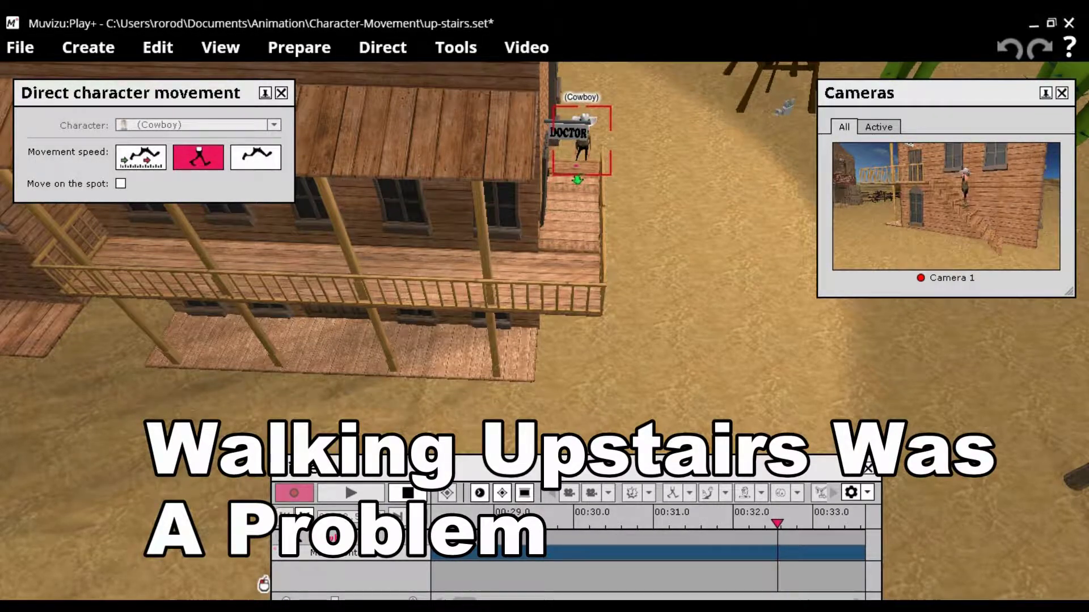
Step: Steer the cowboy at walking speed from the top of the stairs to the balcony corner and stop the recording
left_click(598, 221)
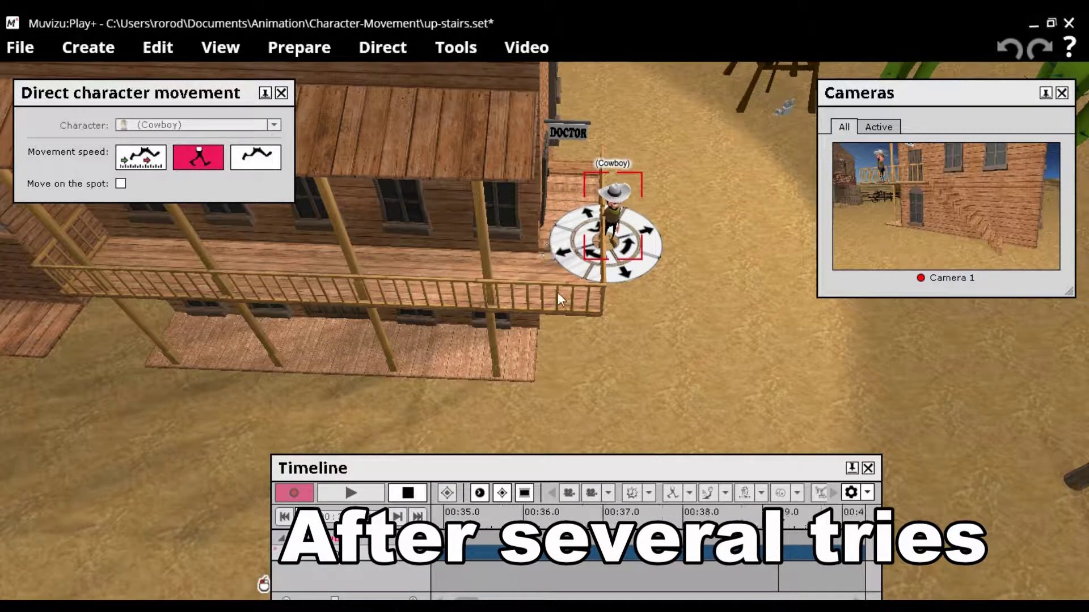
left_click(420, 494)
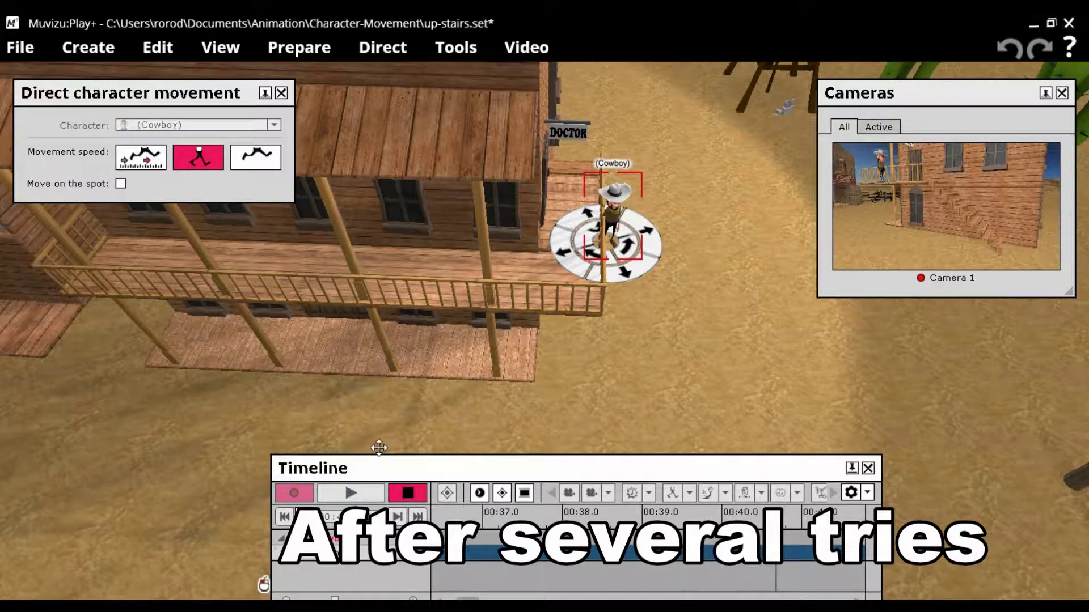